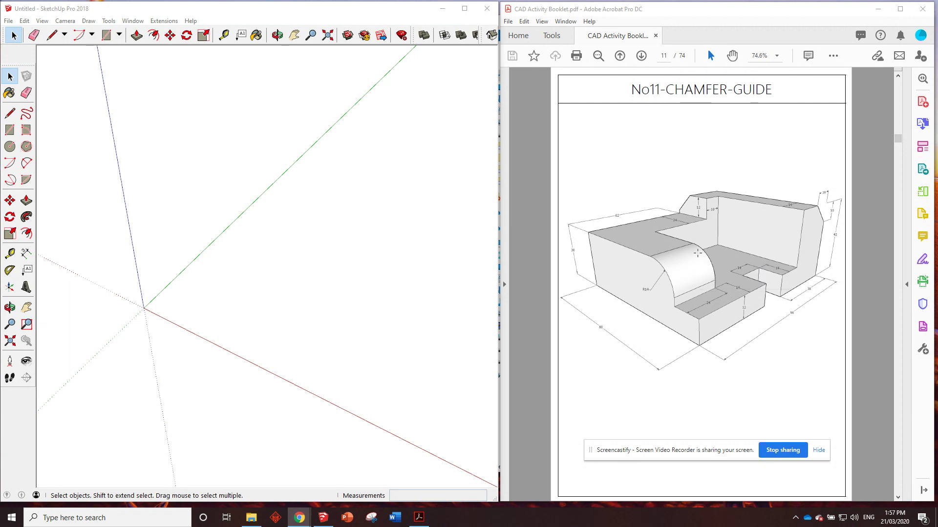
# Zoom the No11-CHAMFER-GUIDE drawing in Acrobat from 74.6% to 95.5%
pyautogui.click(656, 185)
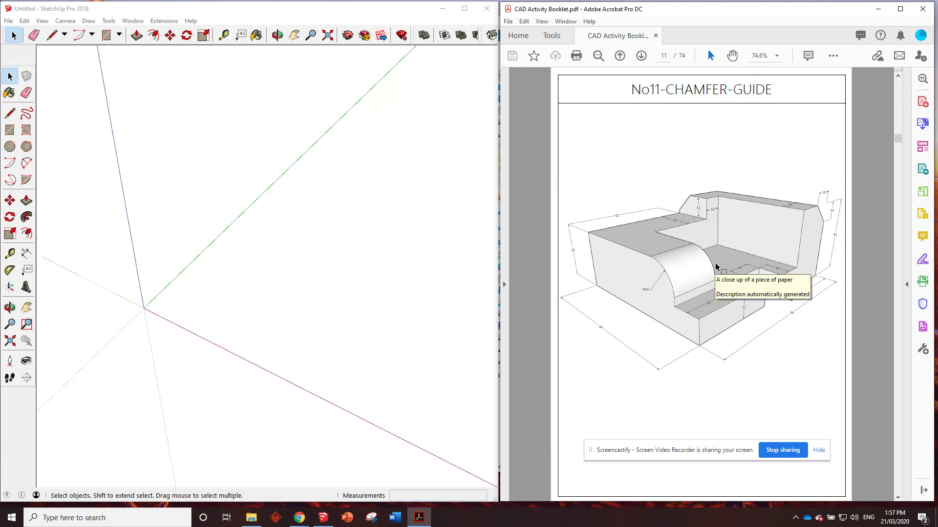
pyautogui.keyDown('ctrl'); pyautogui.scroll(2, 716, 266); pyautogui.keyUp('ctrl')
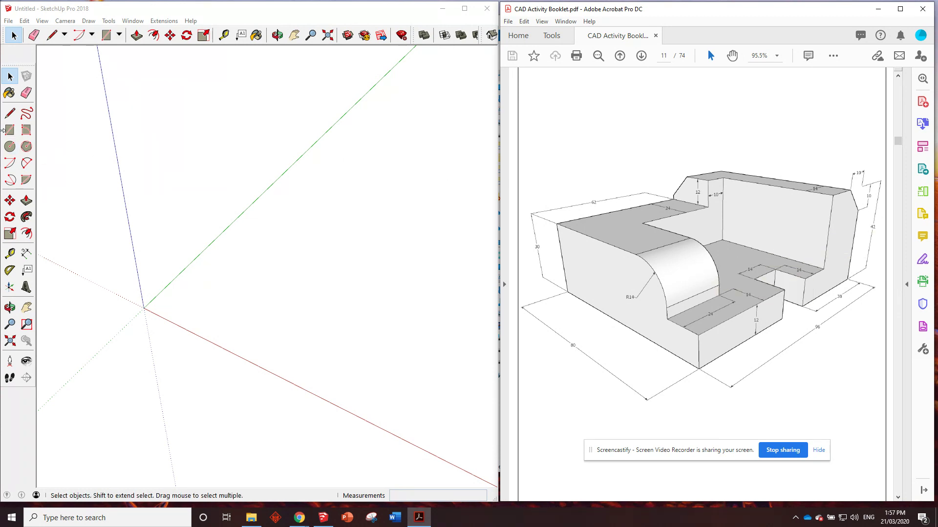
pyautogui.click(10, 130)
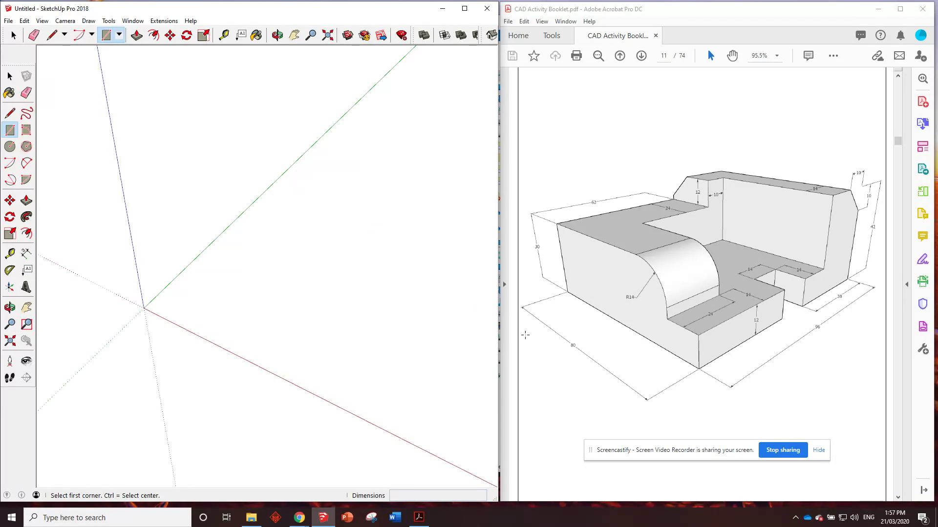
# Draw an 80 by 96 rectangle starting at the model origin
pyautogui.click(143, 308)
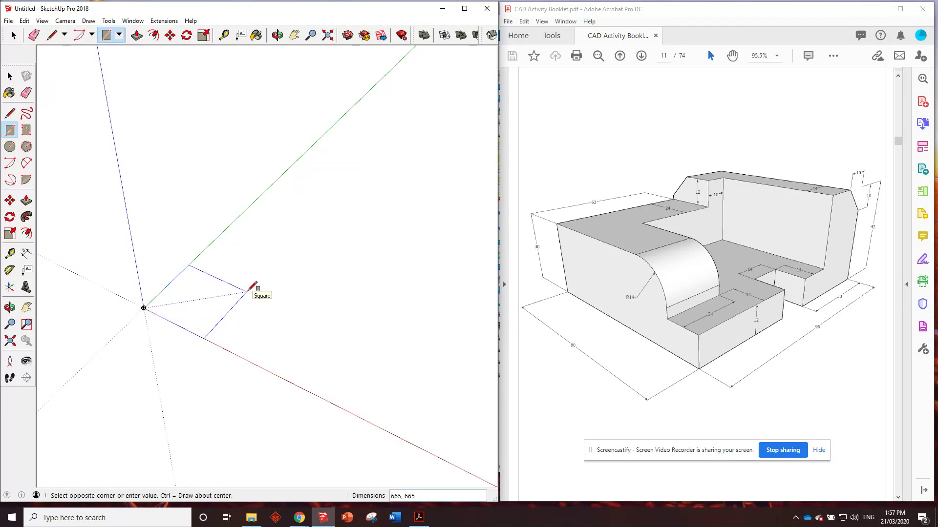
pyautogui.write('80,96')
pyautogui.press('Return')
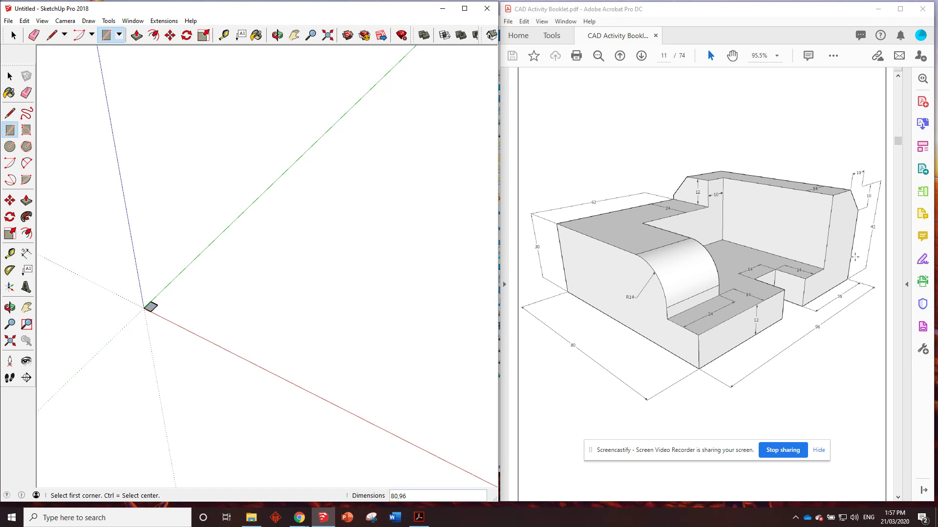
pyautogui.scroll(5, 117, 303)
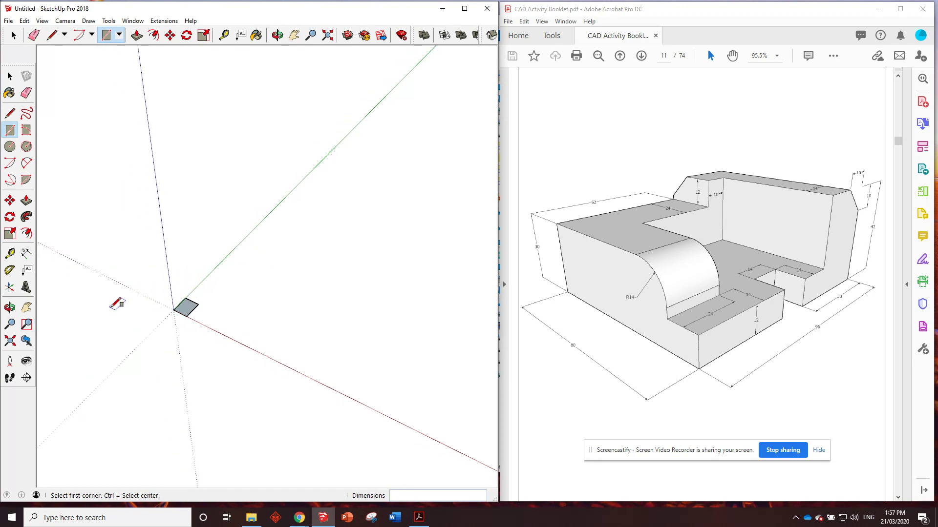
# Push the rectangle up 42 into a solid block
pyautogui.click(137, 35)
pyautogui.click(214, 298)
pyautogui.write('4')
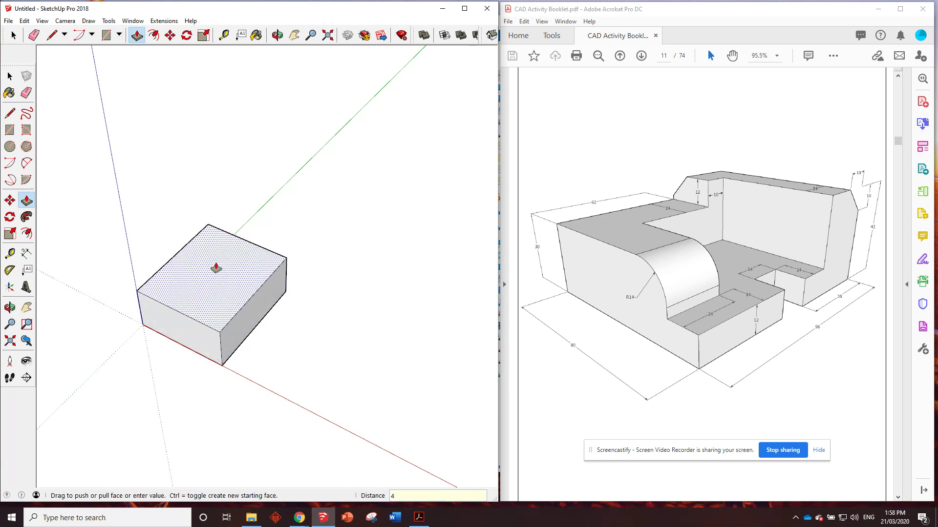
pyautogui.write('2')
pyautogui.press('Return')
pyautogui.moveTo(226, 294)
pyautogui.mouseDown(button='middle')
pyautogui.moveTo(175, 198)
pyautogui.moveTo(134, 295)
pyautogui.moveTo(235, 301)
pyautogui.mouseUp(button='middle')
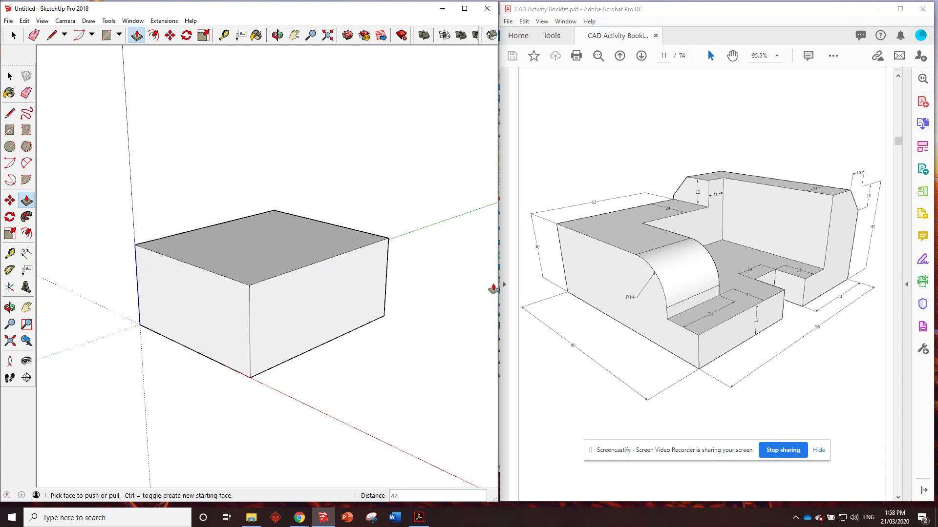
pyautogui.click(691, 222)
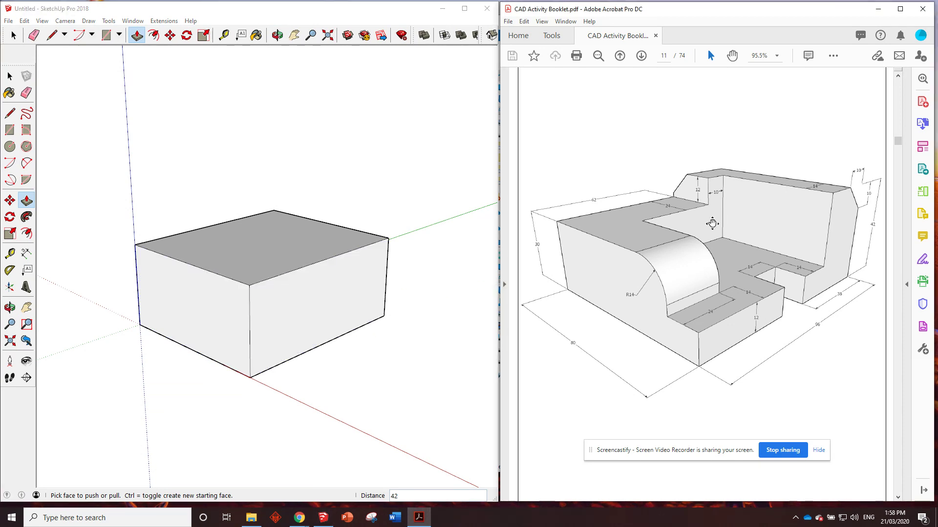
pyautogui.scroll(-2, 693, 220)
pyautogui.scroll(3, 707, 210)
pyautogui.scroll(-1, 713, 289)
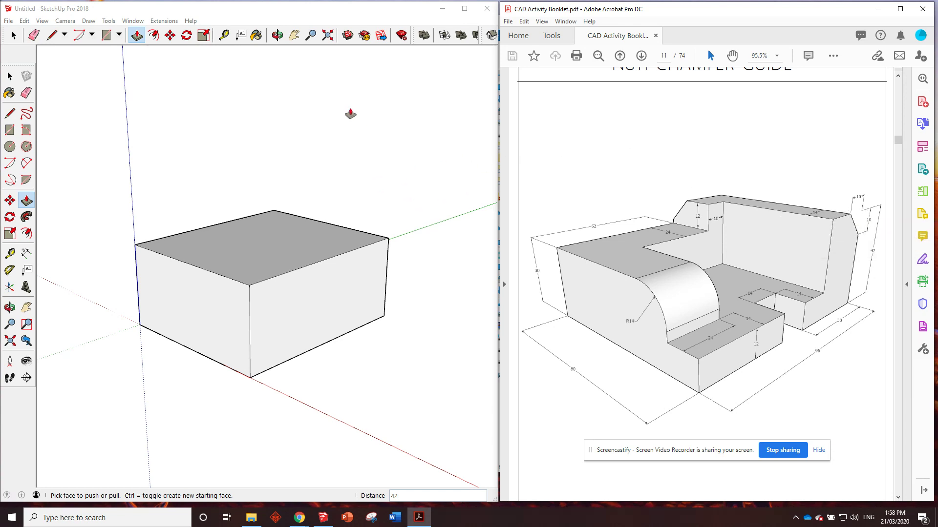
pyautogui.click(224, 34)
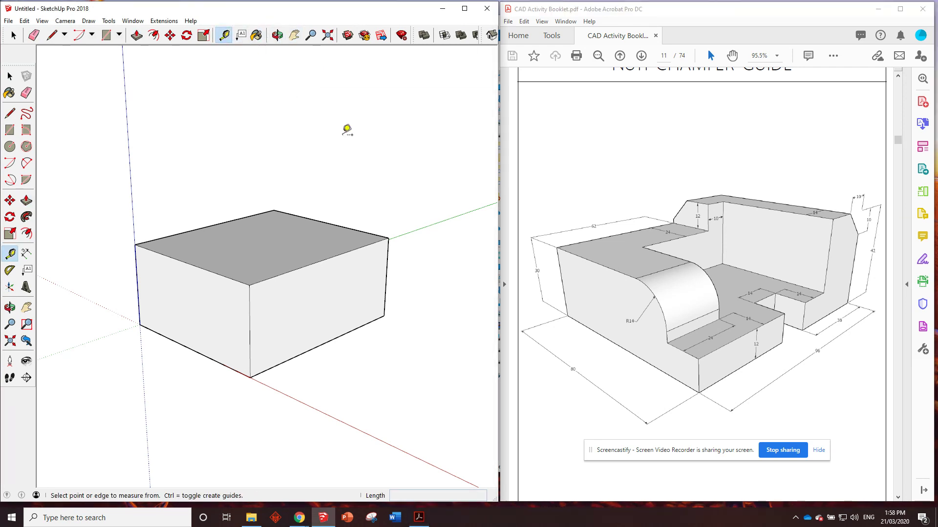
# Place a 24 guide from the block's top-right corner across the top face
pyautogui.click(388, 238)
pyautogui.write('2')
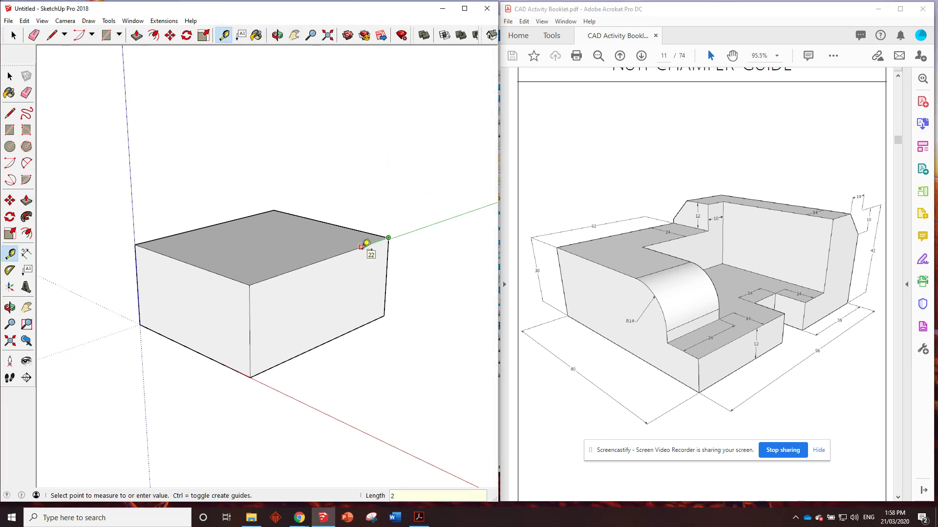
pyautogui.write('4')
pyautogui.press('Return')
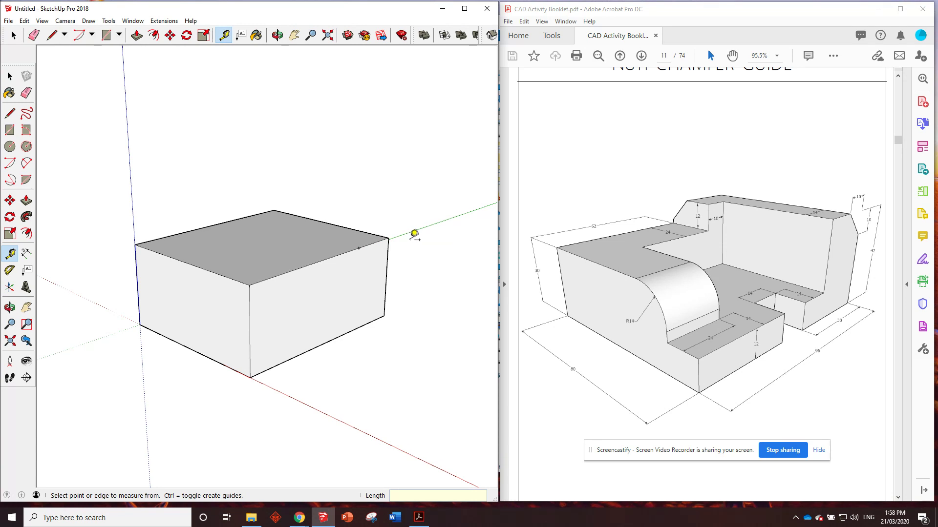
pyautogui.moveTo(319, 237); pyautogui.dragTo(341, 284, button='middle')
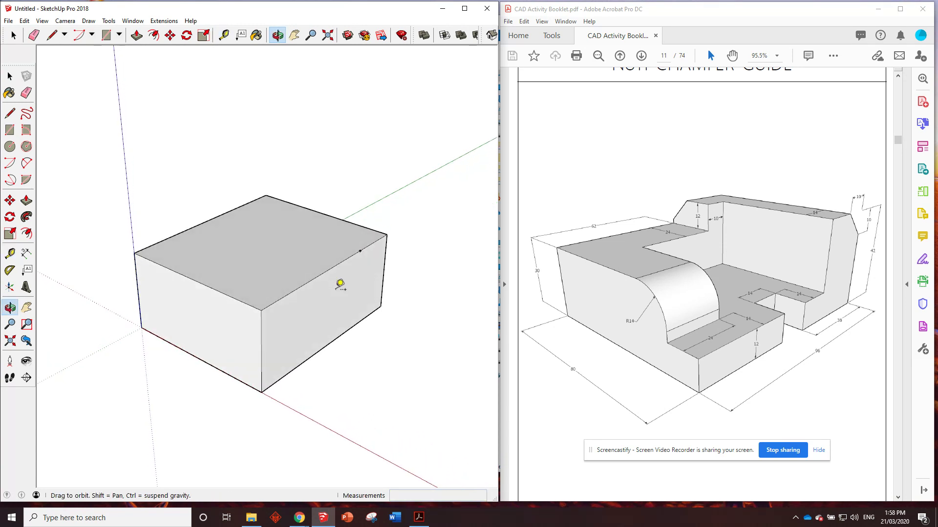
pyautogui.click(360, 251)
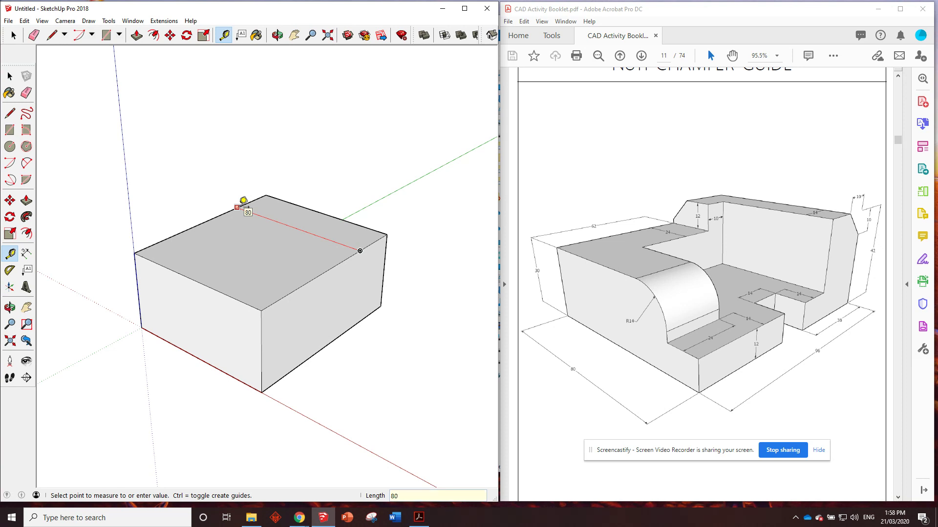
pyautogui.click(238, 207)
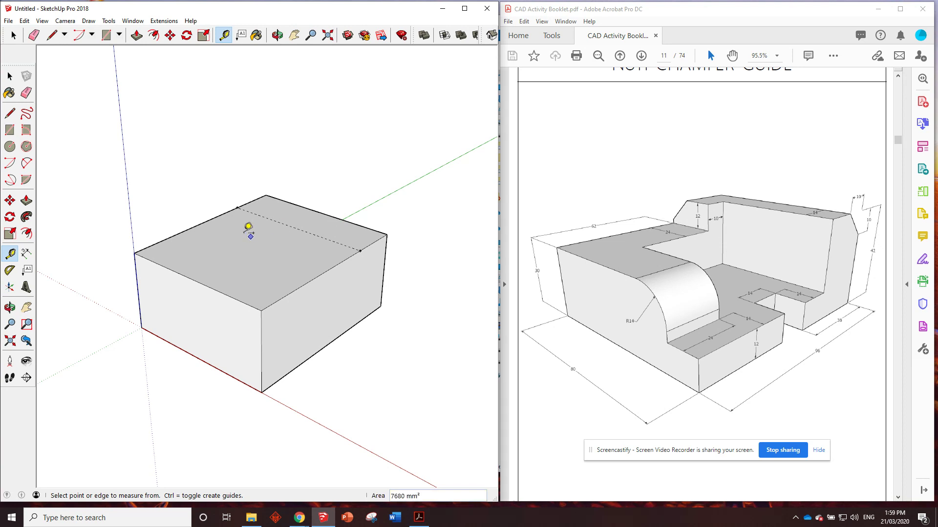
# Add a guide point by the back edge and a 10 guide on the top face
pyautogui.click(237, 208)
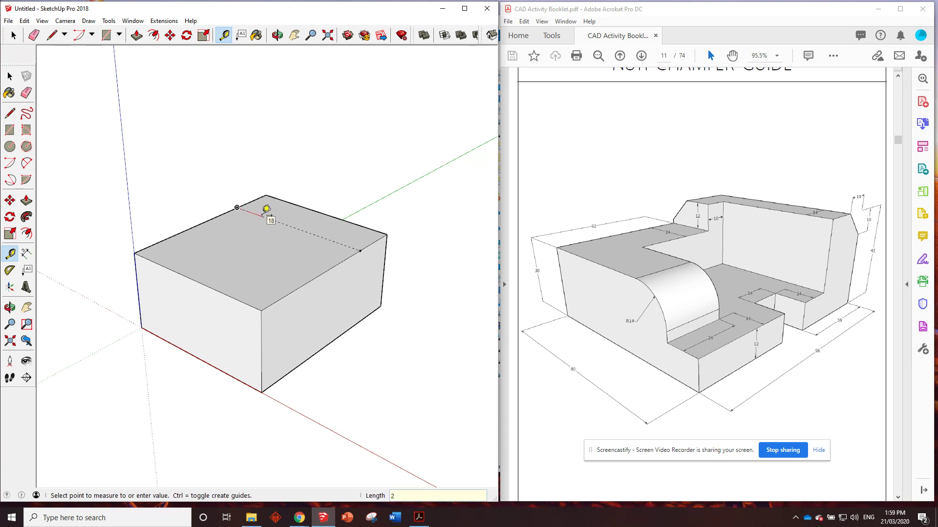
pyautogui.press('Return')
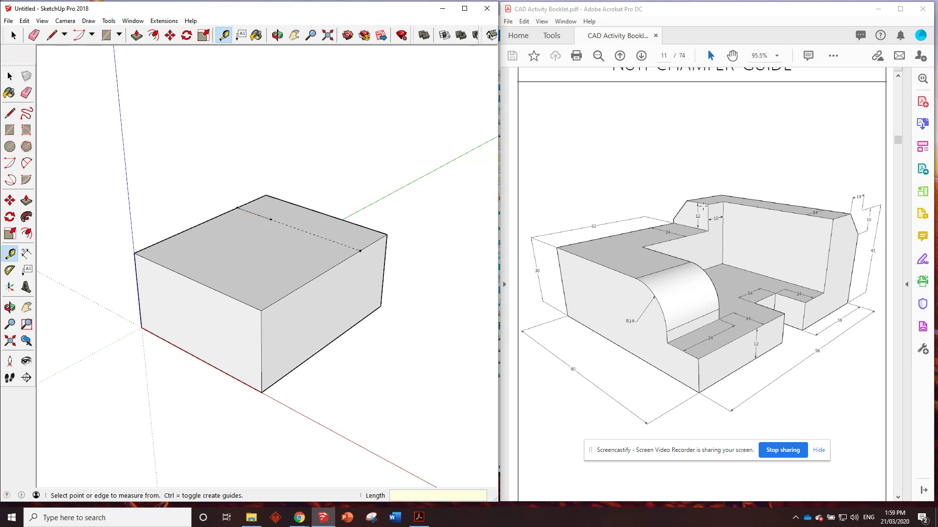
pyautogui.click(271, 219)
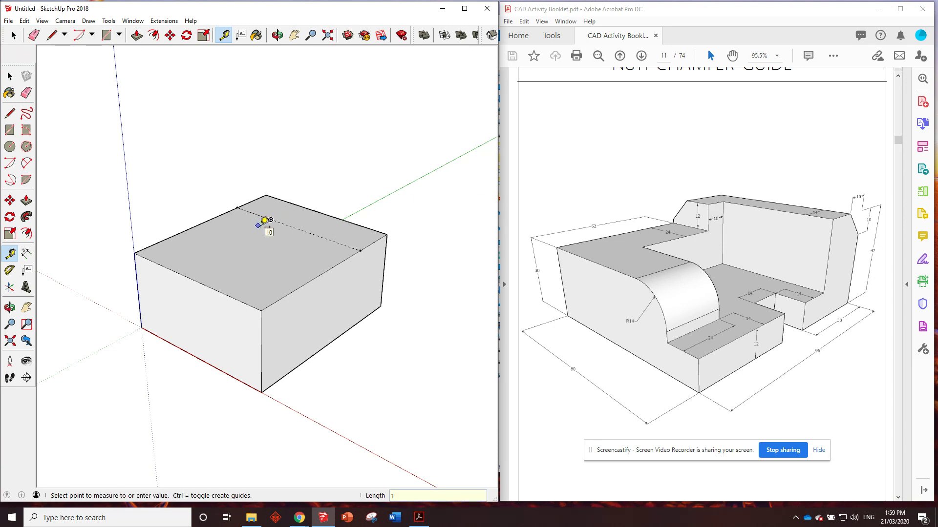
pyautogui.press('Return')
pyautogui.click(258, 225)
pyautogui.click(229, 206)
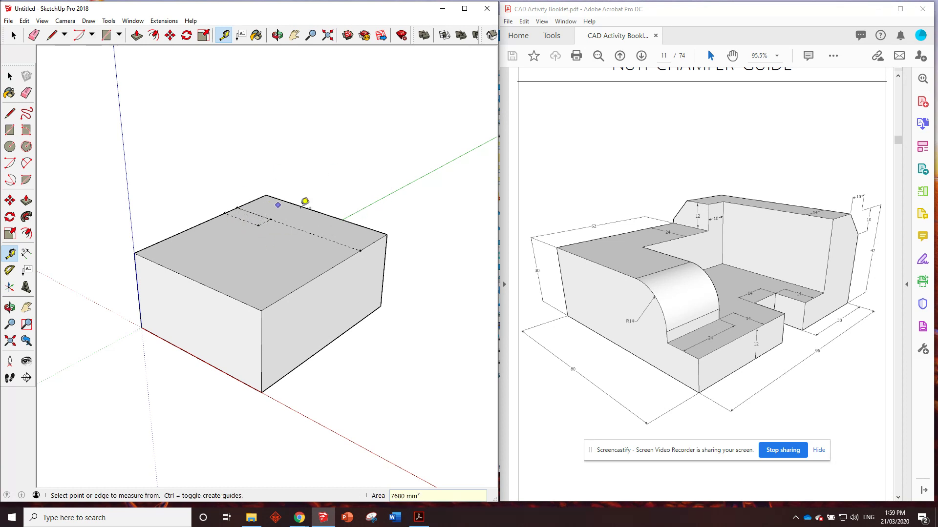
# Draw an outline along the guides from the back top edge to the block's right edge
pyautogui.click(51, 34)
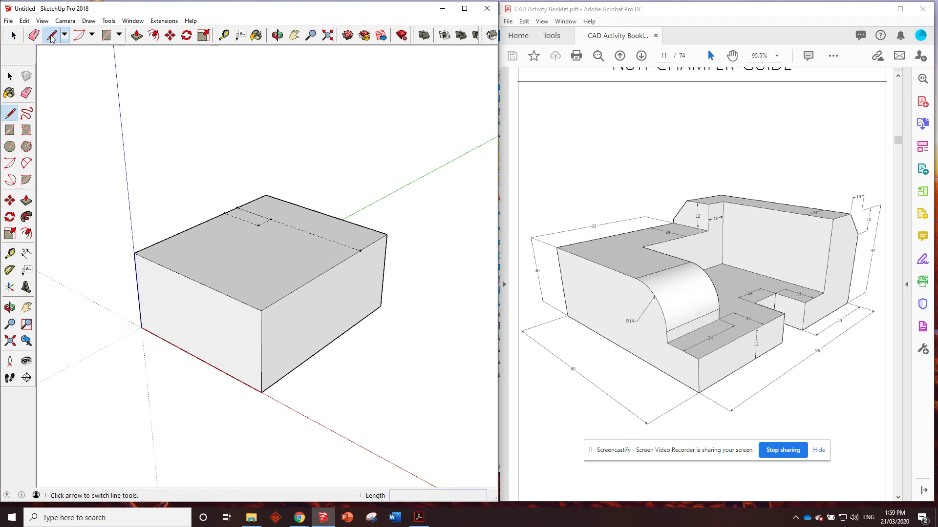
pyautogui.click(232, 212)
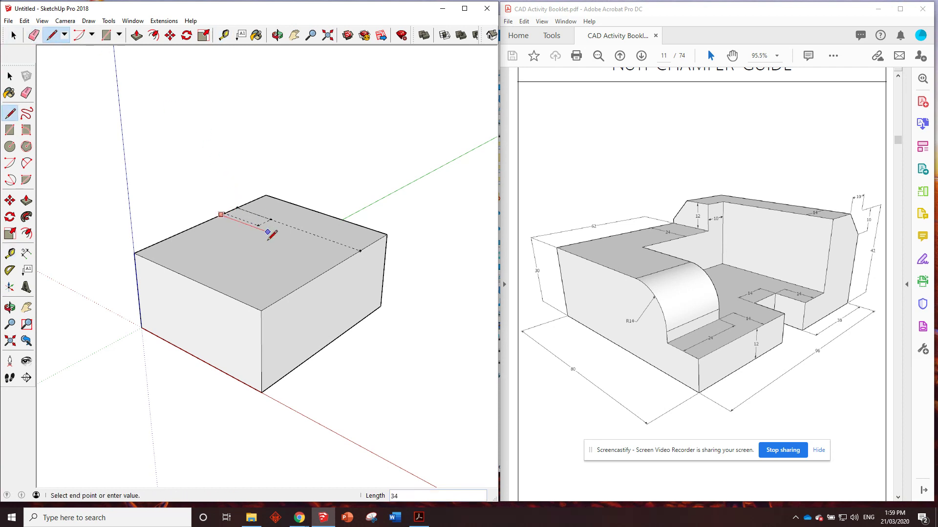
pyautogui.press('Escape')
pyautogui.click(225, 214)
pyautogui.click(257, 226)
pyautogui.click(270, 220)
pyautogui.click(360, 250)
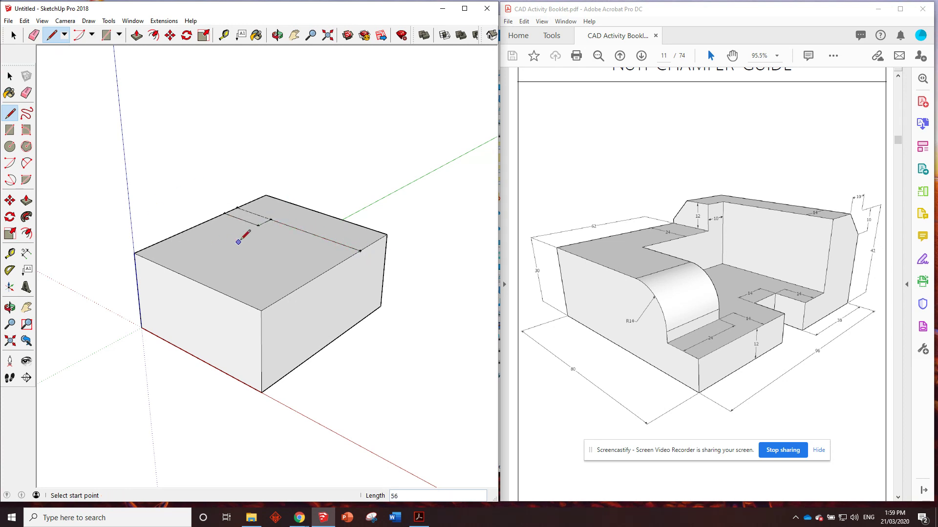
# Push the front part of the top face down 12, leaving a raised back strip
pyautogui.click(137, 35)
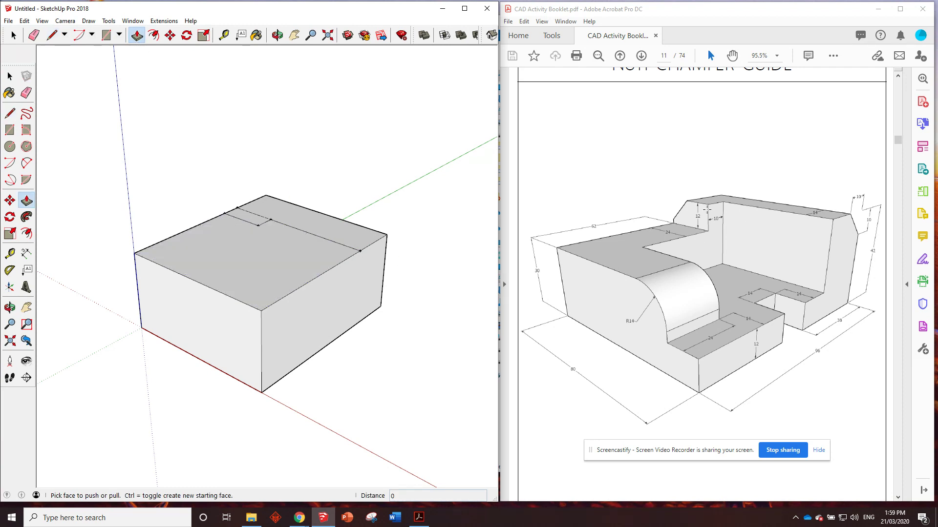
pyautogui.click(230, 246)
pyautogui.press('Return')
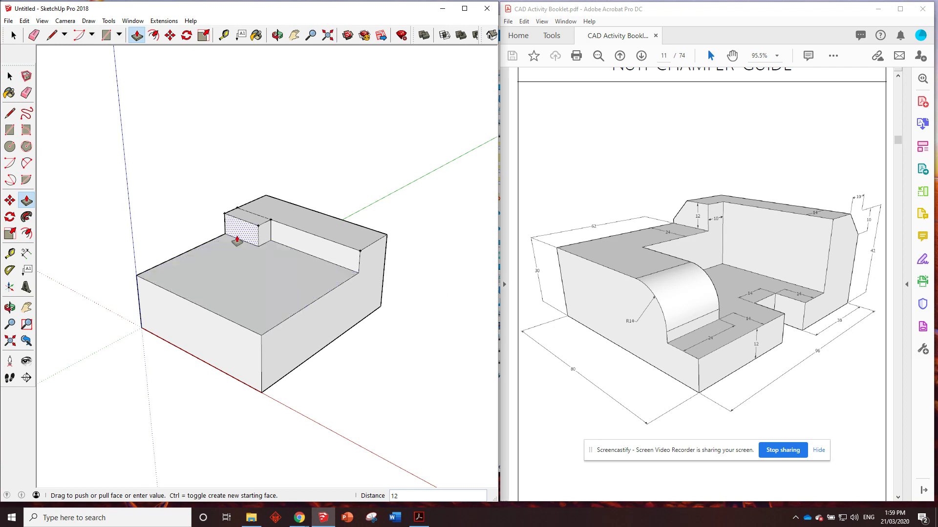
pyautogui.click(263, 250)
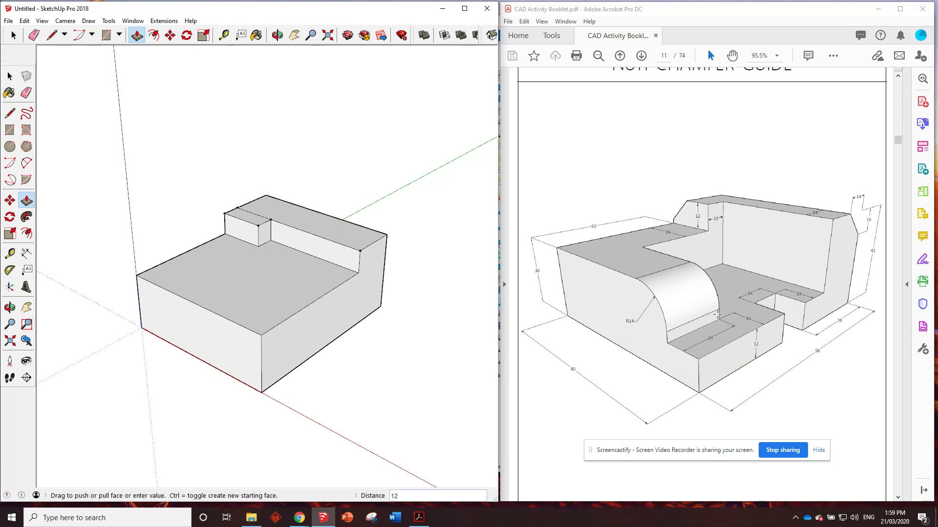
# Place guides on the top face at 56 and 14 to mark the L-shaped area
pyautogui.click(223, 35)
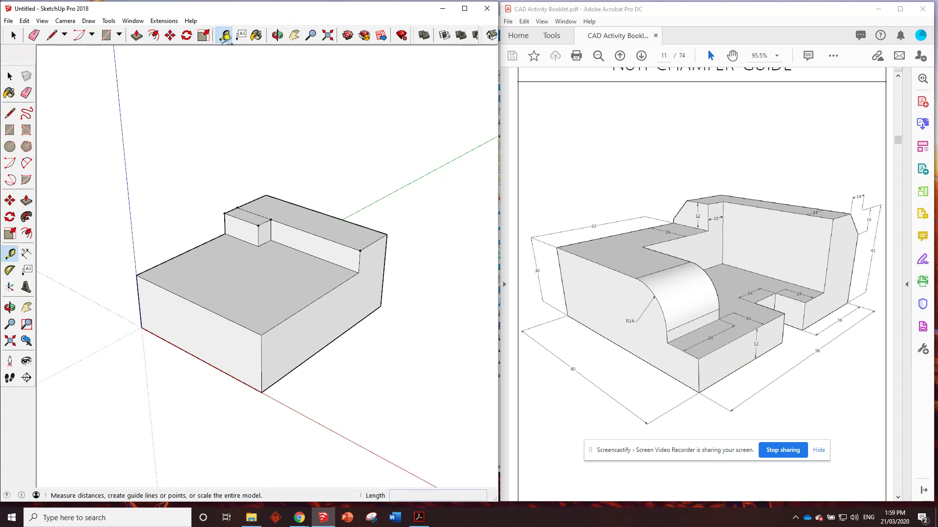
pyautogui.click(261, 336)
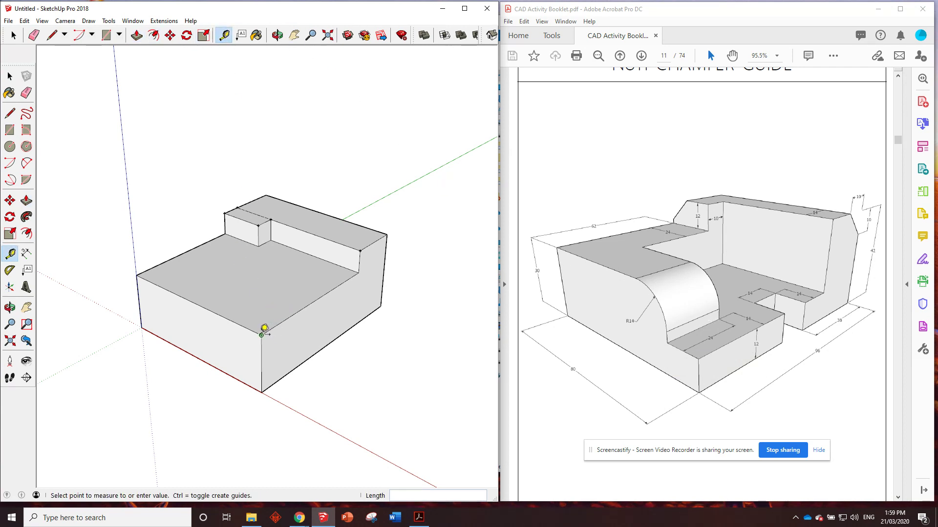
pyautogui.click(287, 315)
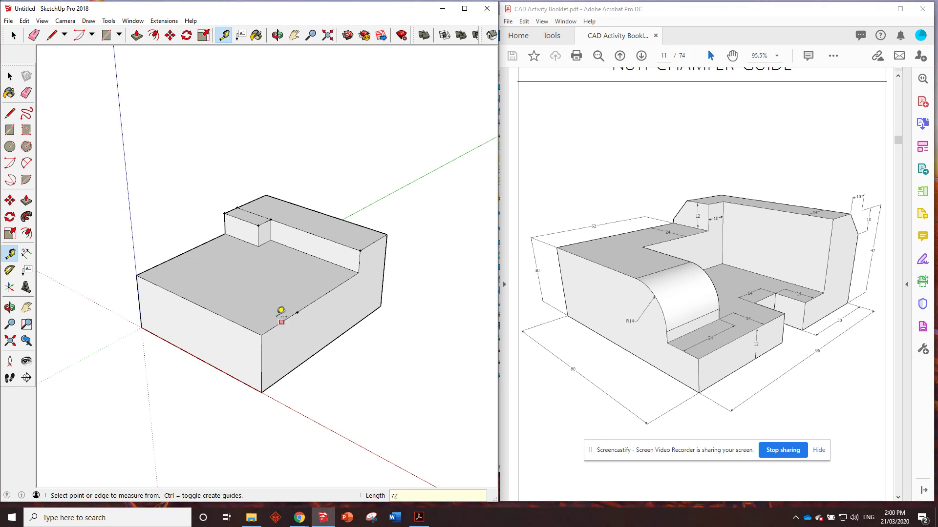
pyautogui.click(297, 312)
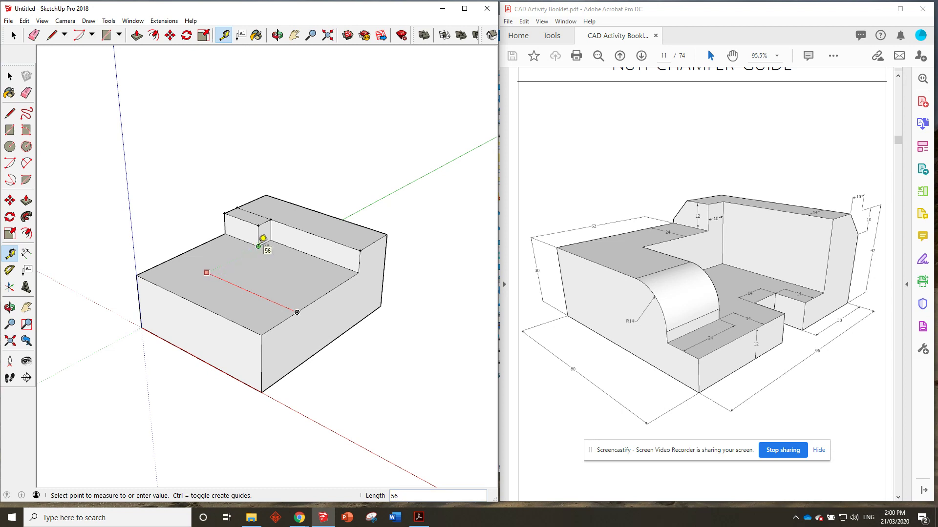
pyautogui.click(262, 239)
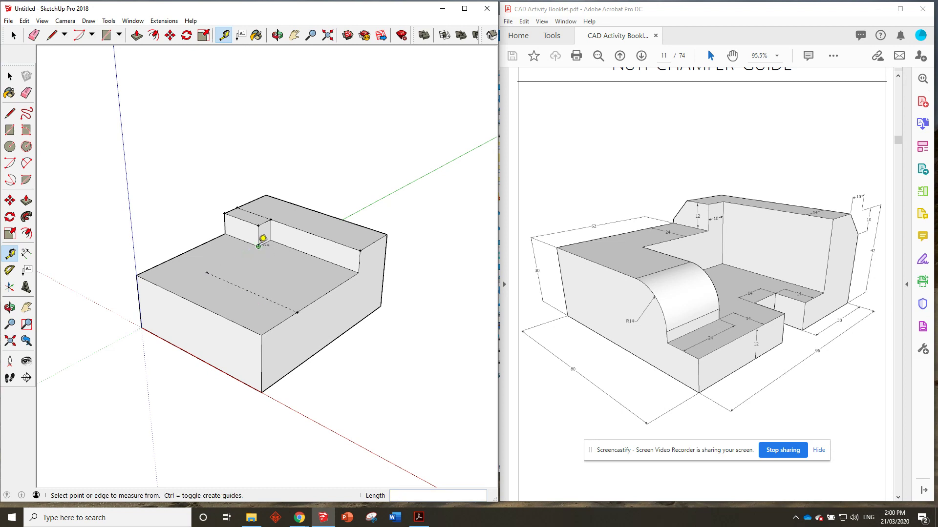
pyautogui.click(207, 272)
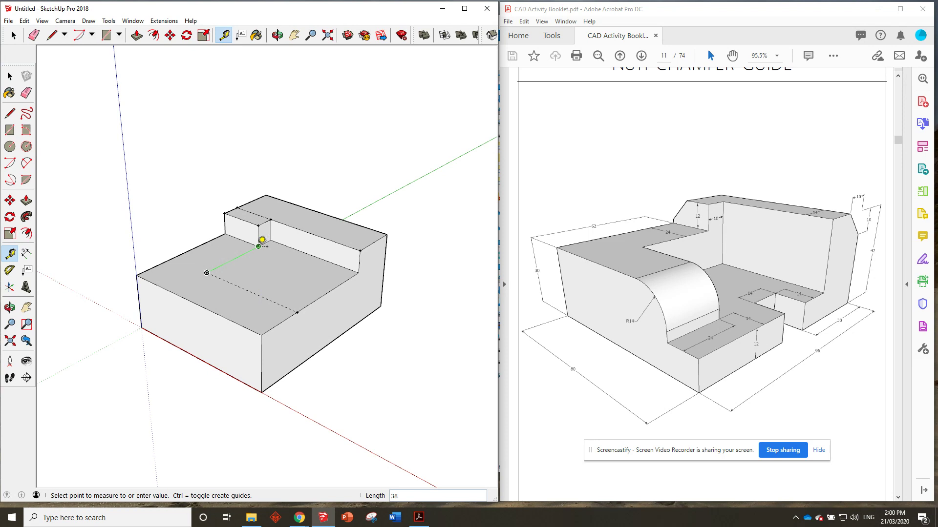
pyautogui.click(262, 240)
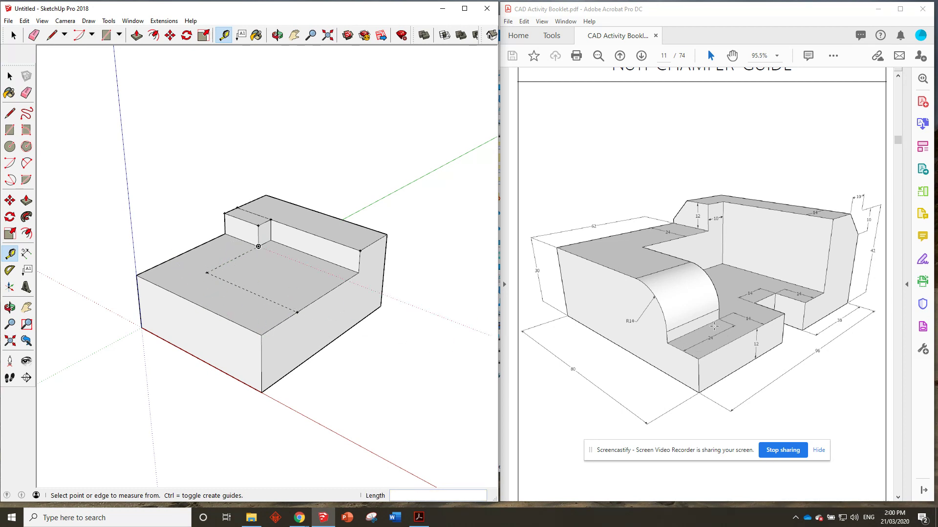
pyautogui.click(297, 313)
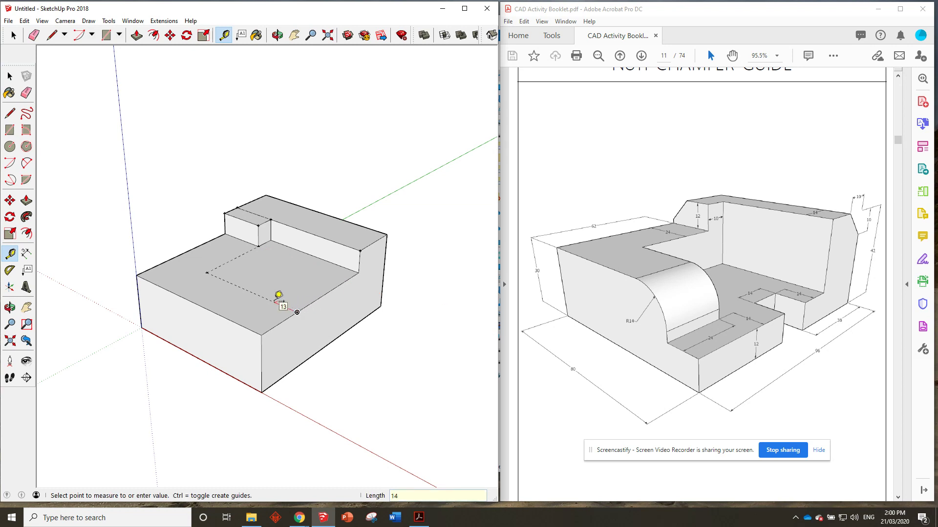
pyautogui.press('Return')
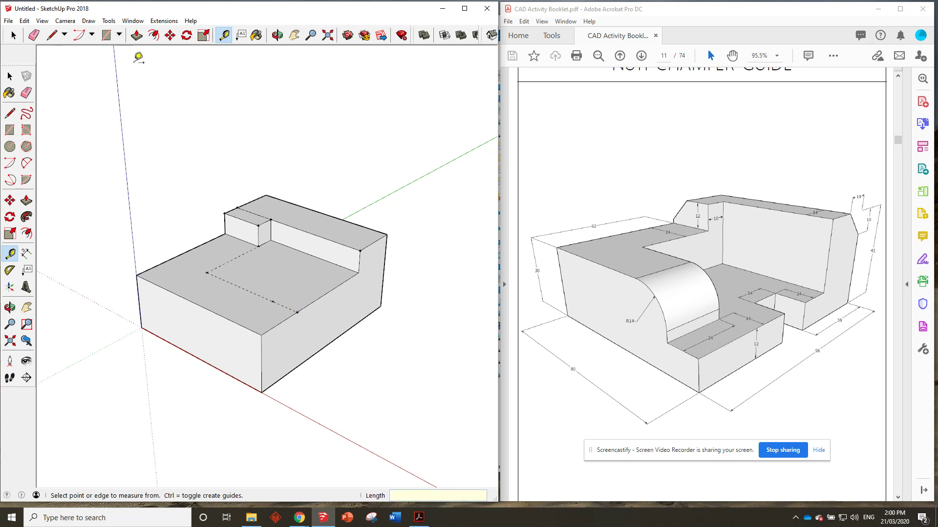
pyautogui.click(272, 302)
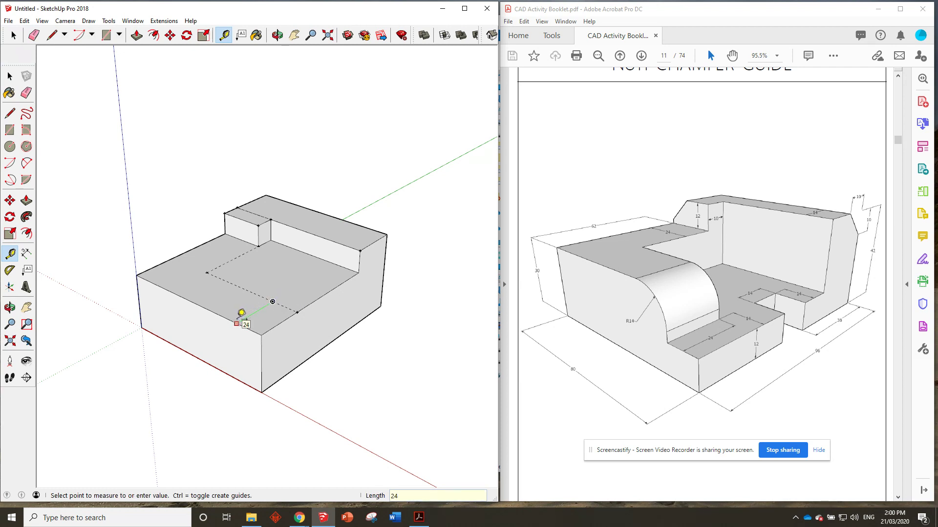
pyautogui.click(237, 323)
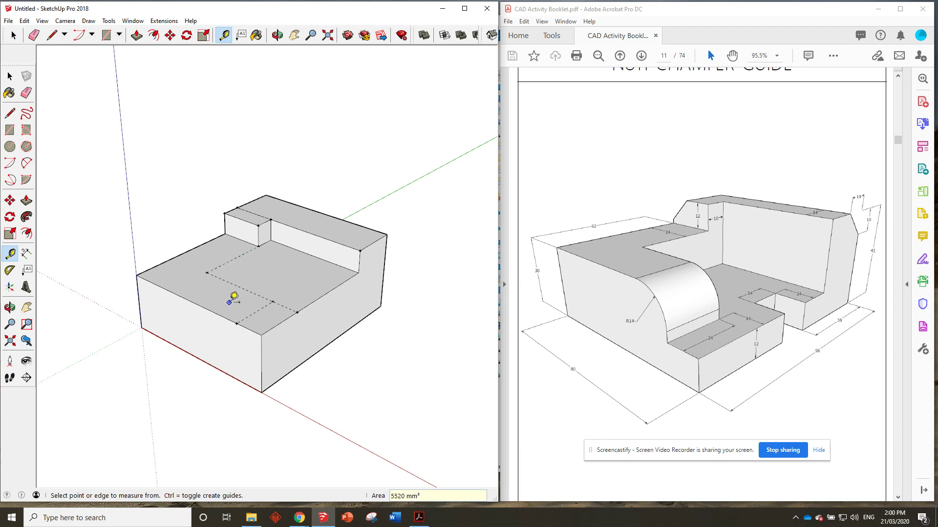
# Draw the L-shaped outline along the guides to the back step corner
pyautogui.click(52, 36)
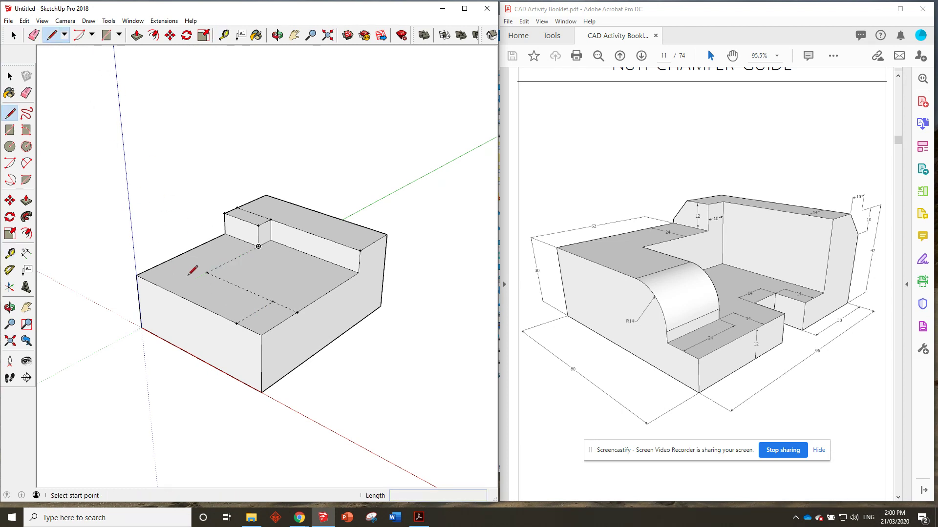
pyautogui.click(272, 302)
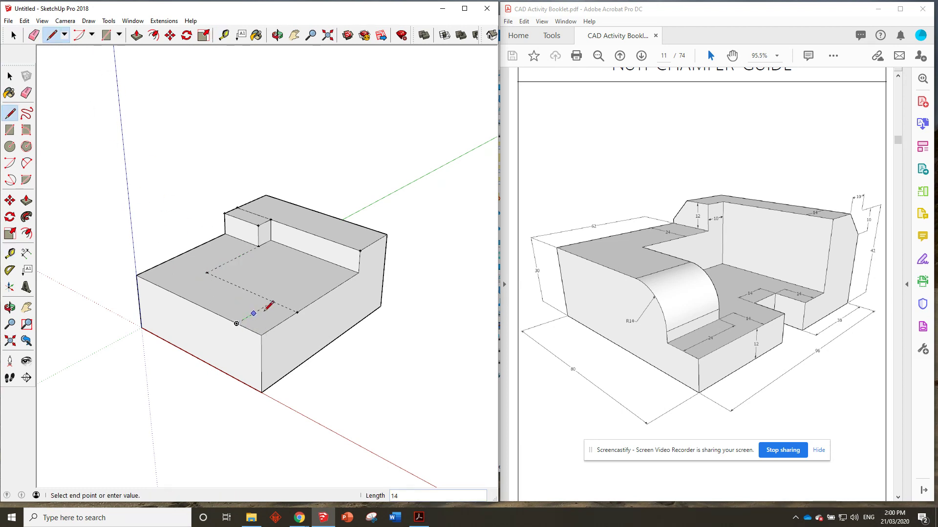
pyautogui.click(207, 273)
pyautogui.click(259, 247)
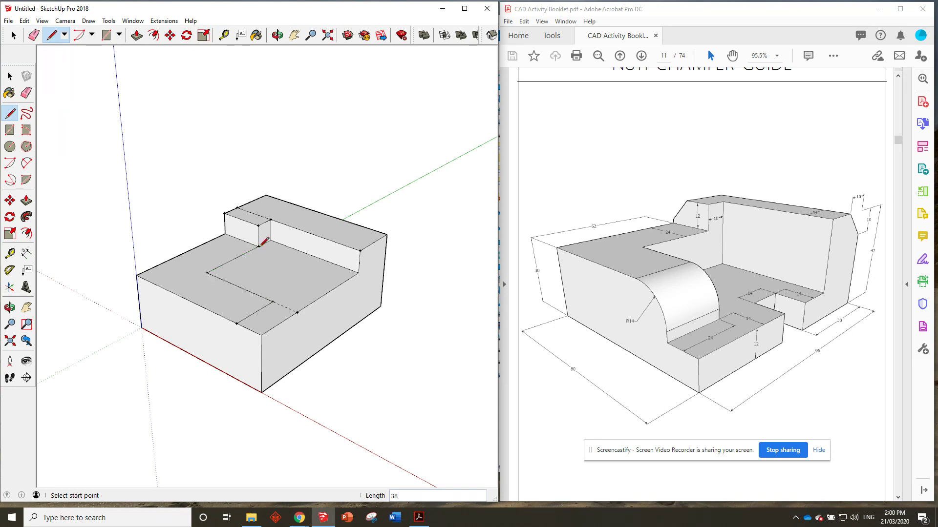
pyautogui.click(133, 37)
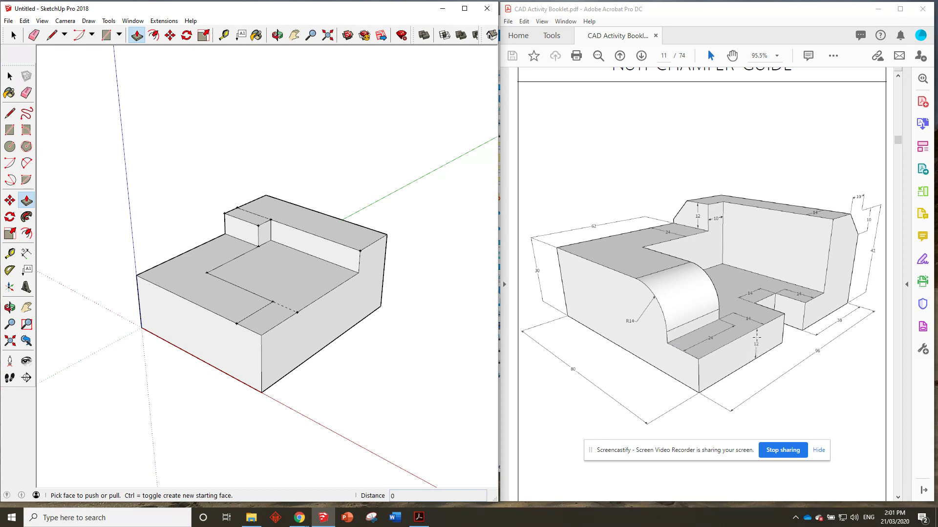
# Mark a guide point up the front edge from the front bottom corner
pyautogui.click(223, 35)
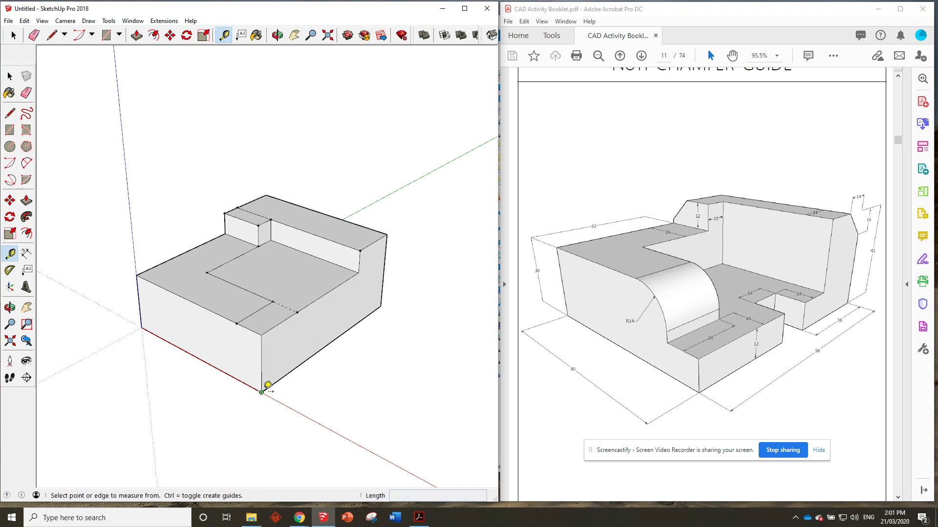
pyautogui.click(262, 392)
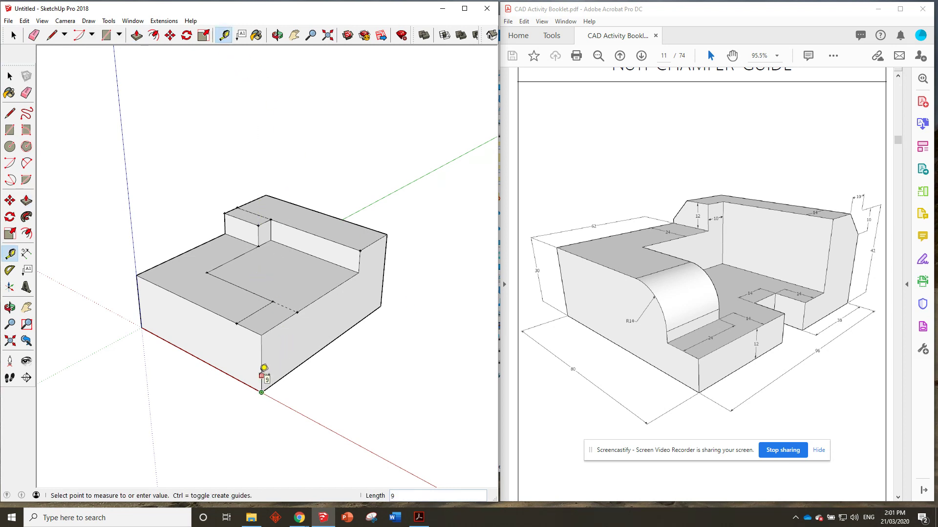
pyautogui.click(263, 368)
pyautogui.moveTo(280, 362); pyautogui.dragTo(263, 309, button='middle')
pyautogui.scroll(2, 263, 310)
# Push the L-shaped face down 18 mm into a lowered floor
pyautogui.press('p')
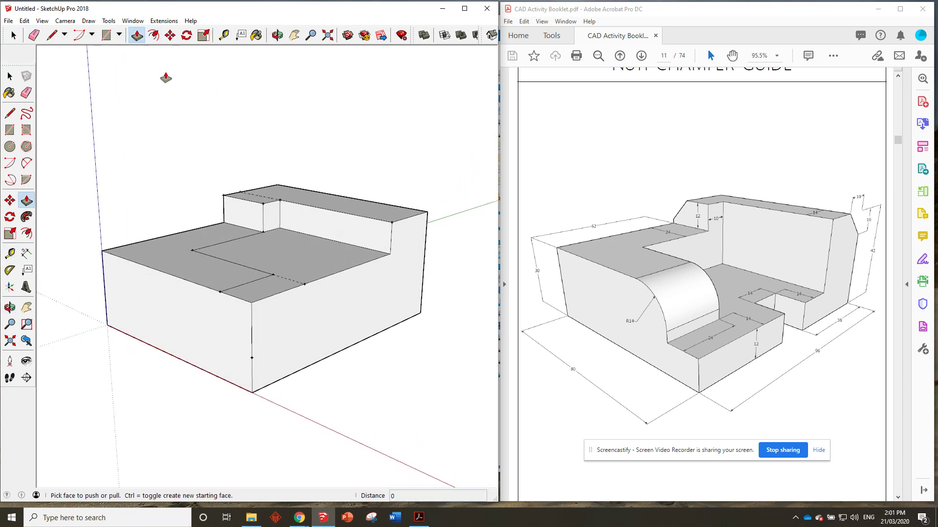
pyautogui.click(299, 281)
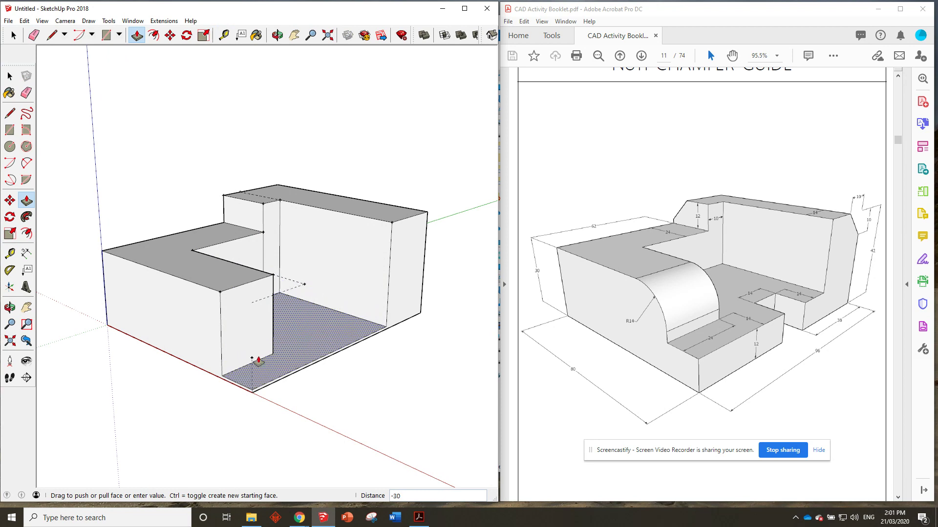
pyautogui.click(248, 364)
pyautogui.moveTo(303, 297)
pyautogui.mouseDown(button='middle')
pyautogui.moveTo(314, 300)
pyautogui.moveTo(289, 309)
pyautogui.moveTo(300, 288)
pyautogui.moveTo(297, 306)
pyautogui.mouseUp(button='middle')
pyautogui.moveTo(314, 224)
pyautogui.mouseDown(button='middle')
pyautogui.moveTo(297, 228)
pyautogui.moveTo(324, 218)
pyautogui.moveTo(304, 218)
pyautogui.mouseUp(button='middle')
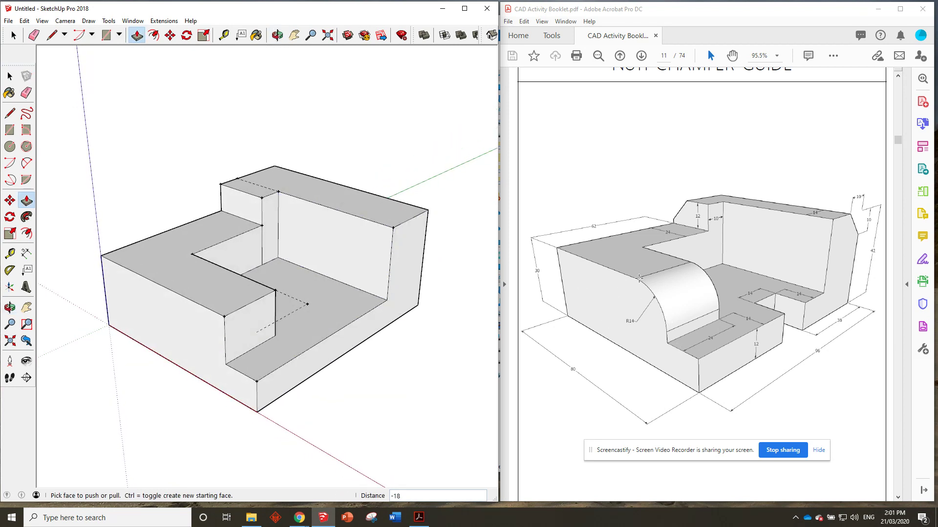
pyautogui.click(224, 34)
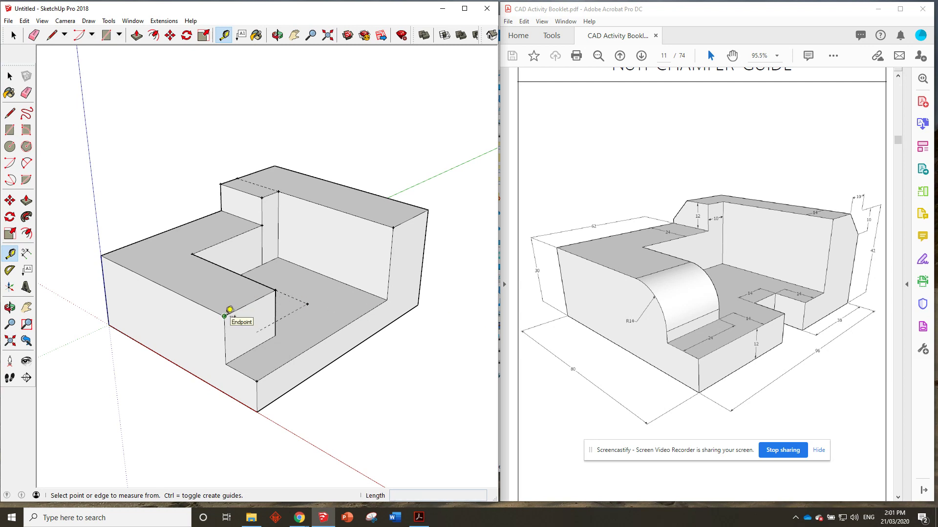
# Place a guide point 14 down the edge and a guide line across the wall face
pyautogui.click(224, 316)
pyautogui.write('1')
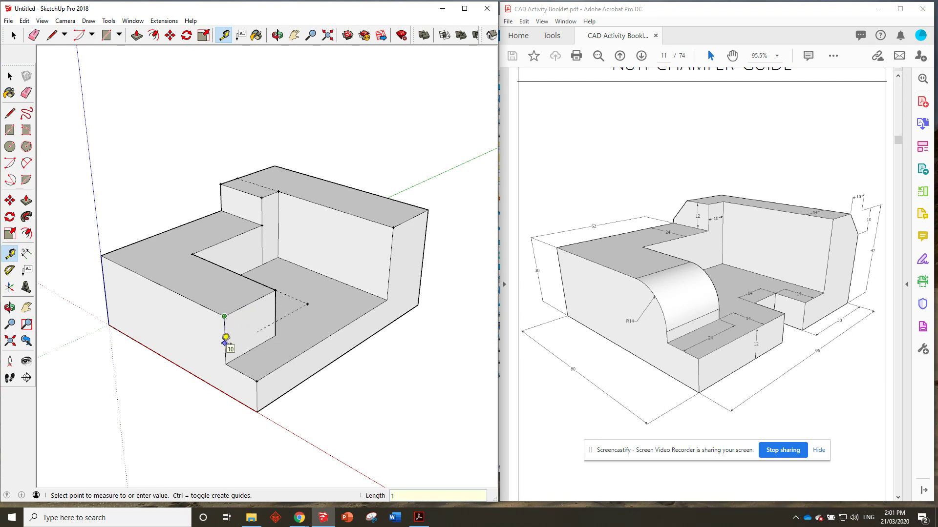
pyautogui.write('4')
pyautogui.press('Return')
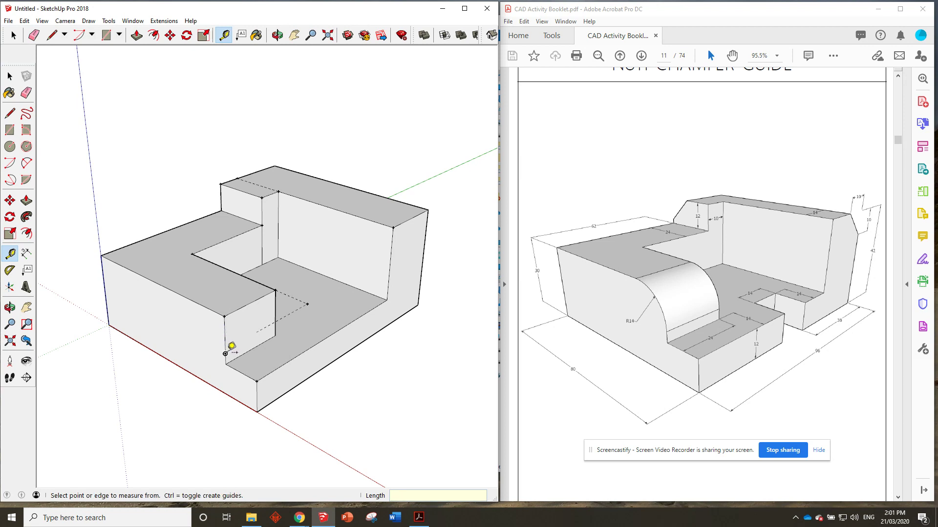
pyautogui.click(225, 354)
pyautogui.click(196, 339)
# Draw a 14-radius quarter arc on the front face and push the curved face back 24
pyautogui.click(10, 163)
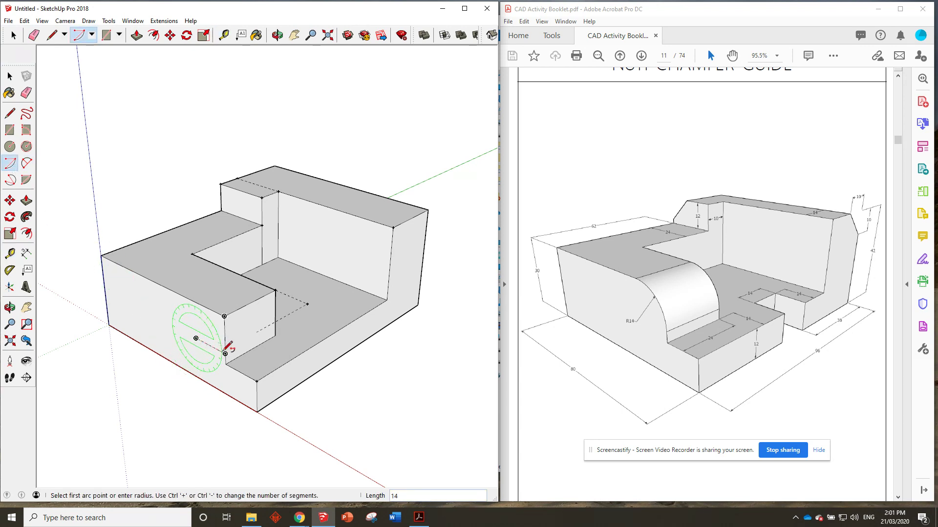
pyautogui.click(225, 353)
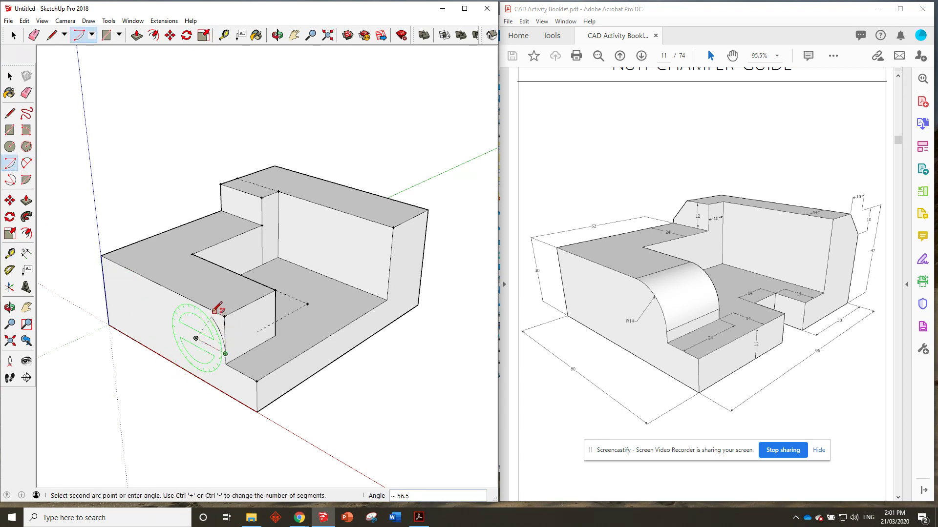
pyautogui.click(200, 304)
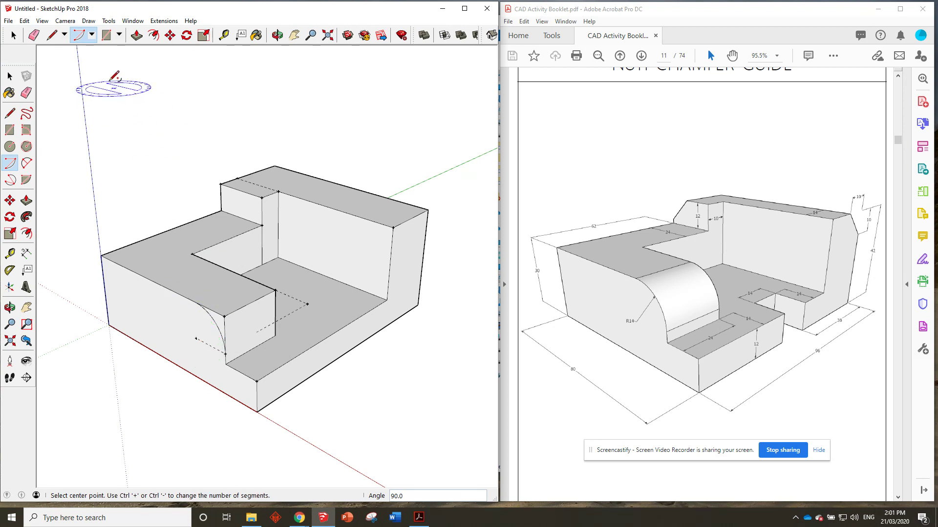
pyautogui.click(136, 36)
pyautogui.click(221, 324)
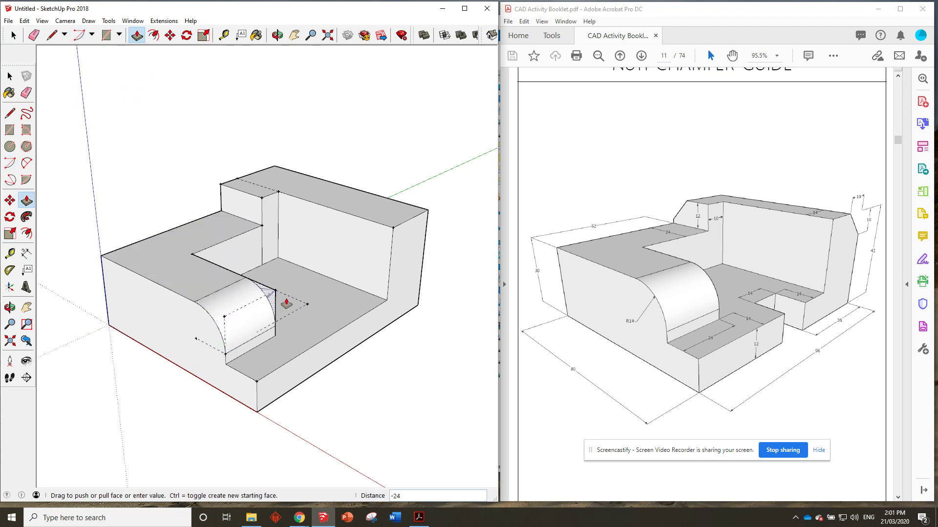
pyautogui.click(276, 292)
pyautogui.moveTo(308, 266)
pyautogui.mouseDown(button='middle')
pyautogui.moveTo(314, 203)
pyautogui.moveTo(281, 259)
pyautogui.mouseUp(button='middle')
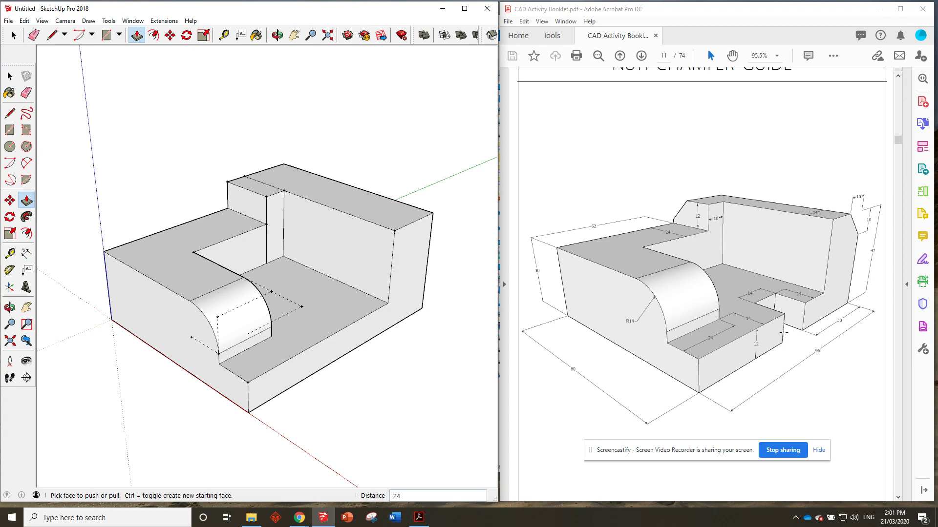
# Place guides 38 along the floor edge and 12 across the floor
pyautogui.click(224, 35)
pyautogui.click(422, 308)
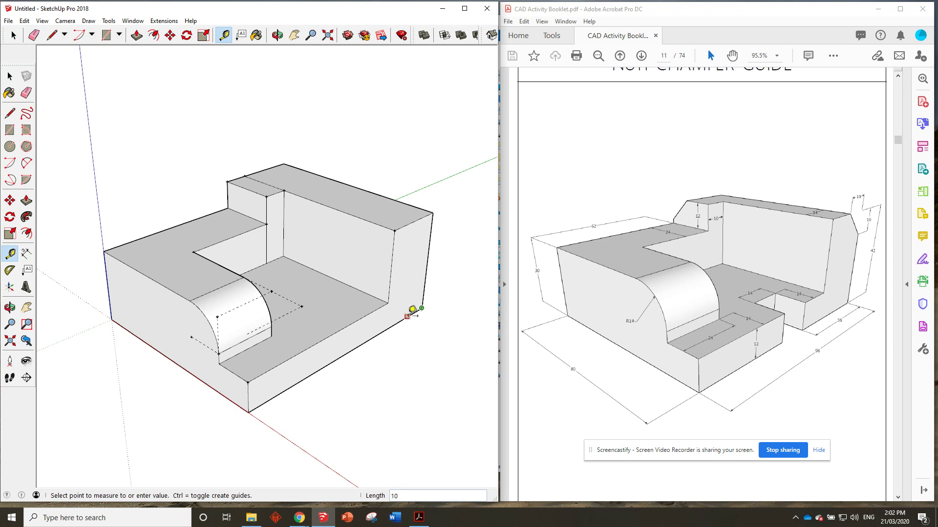
pyautogui.write('38')
pyautogui.press('Return')
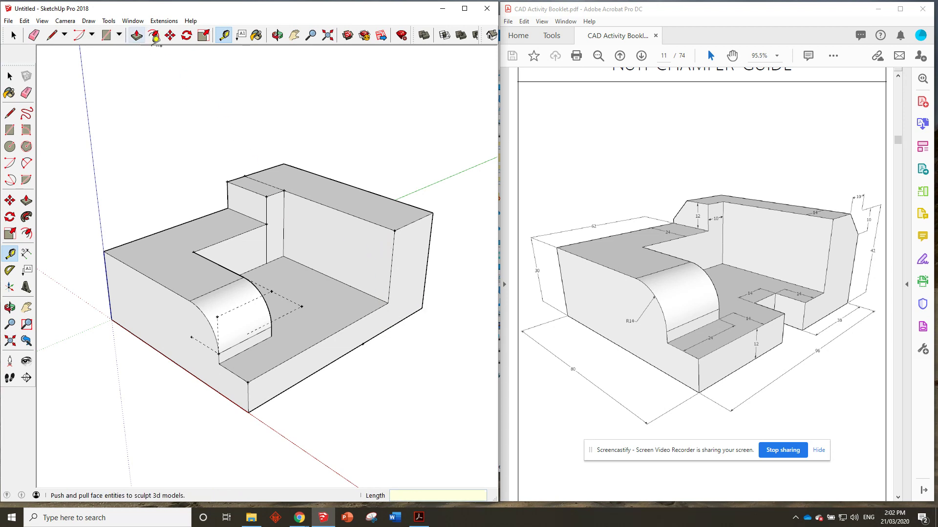
pyautogui.click(362, 343)
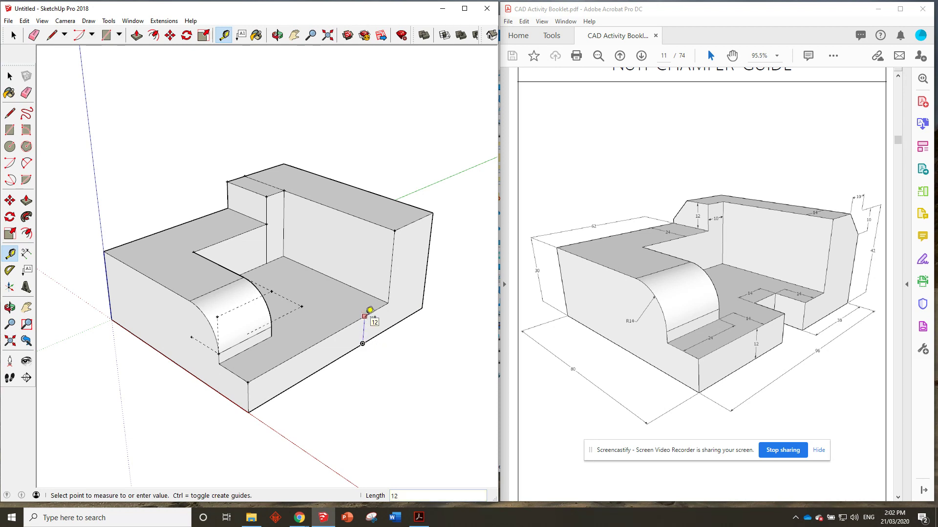
pyautogui.write('12')
pyautogui.press('Return')
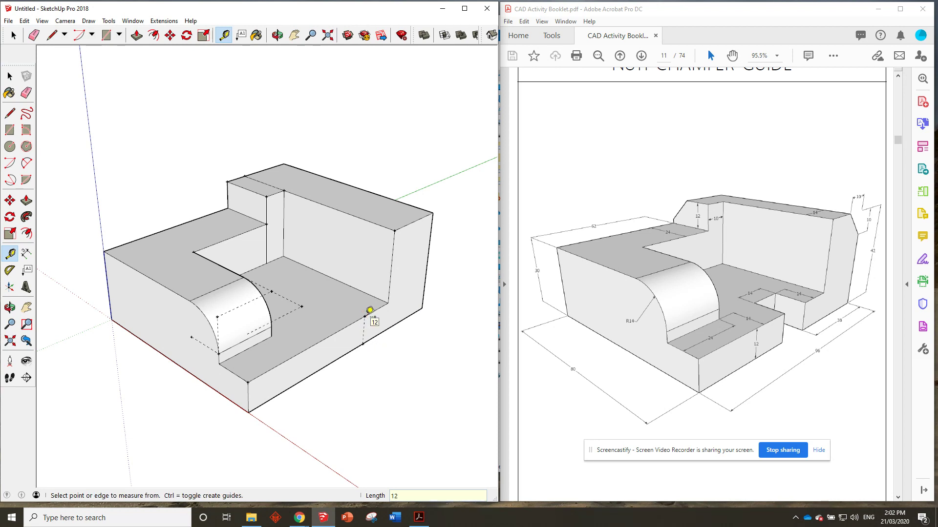
# Draw a 14 by 14 square at the guides and push it down into a notch
pyautogui.click(106, 35)
pyautogui.click(364, 317)
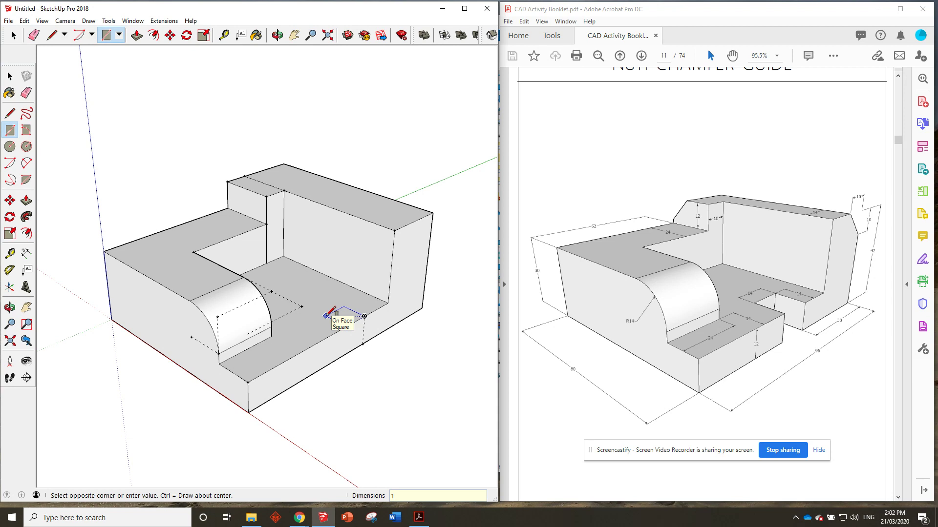
pyautogui.click(312, 316)
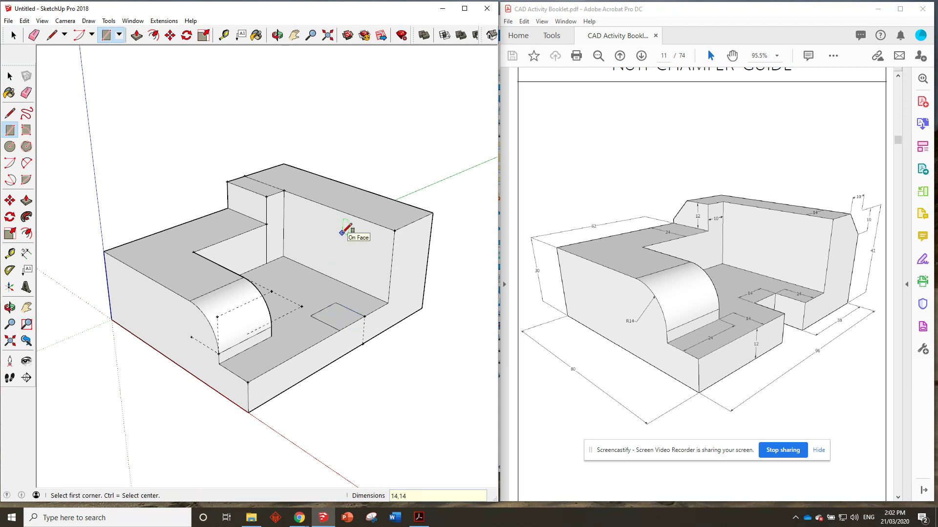
pyautogui.click(137, 35)
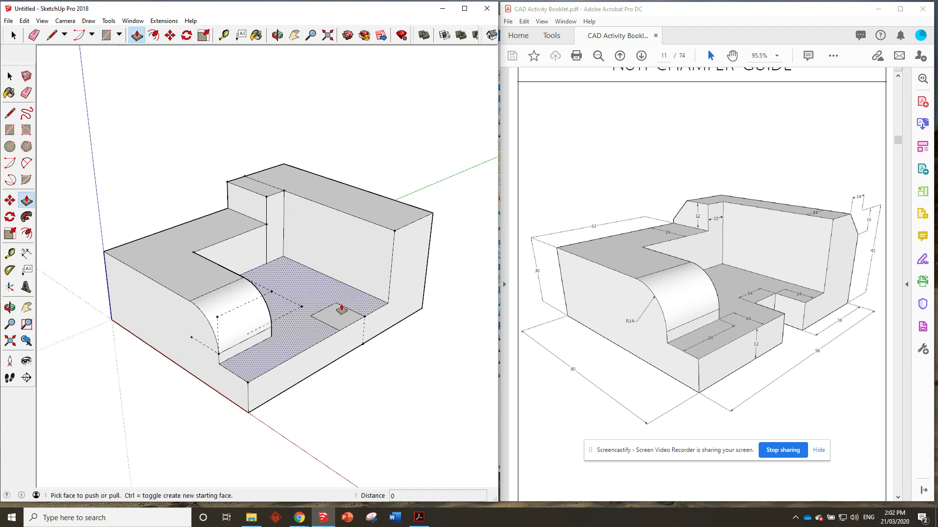
pyautogui.click(337, 319)
pyautogui.click(350, 342)
pyautogui.moveTo(400, 280); pyautogui.dragTo(368, 235, button='middle')
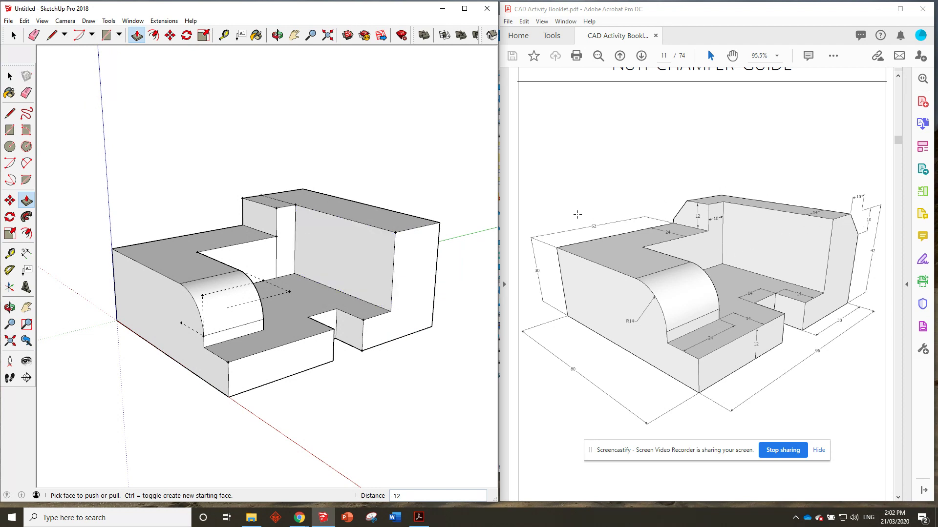
# Mark 10 guides along and down the back block's right top corner and join them with a chamfer line
pyautogui.scroll(5, 456, 215)
pyautogui.moveTo(460, 237)
pyautogui.mouseDown(button='middle')
pyautogui.moveTo(437, 214)
pyautogui.moveTo(479, 226)
pyautogui.moveTo(452, 239)
pyautogui.mouseUp(button='middle')
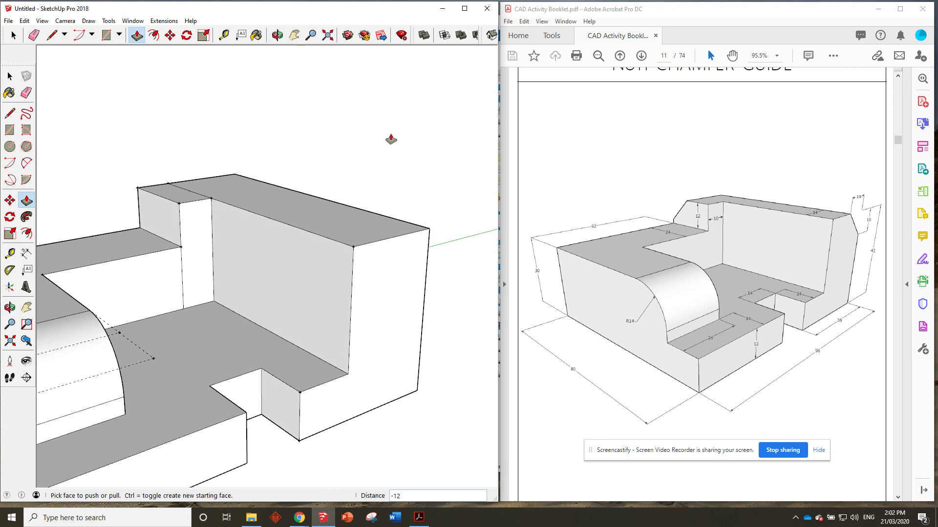
pyautogui.click(227, 39)
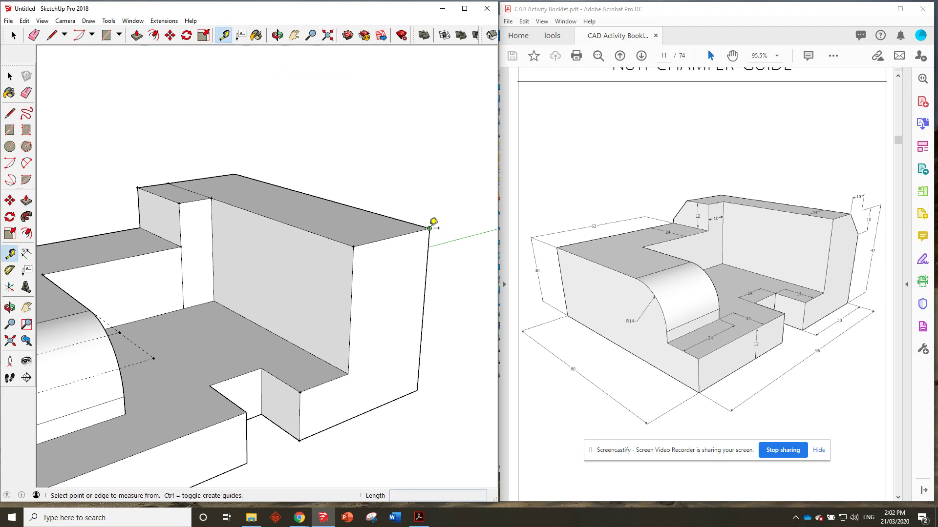
pyautogui.click(429, 228)
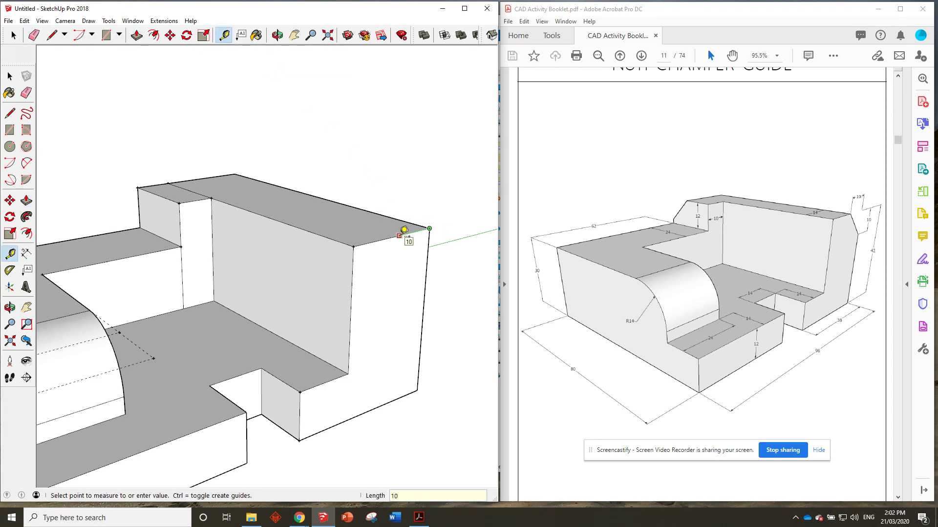
pyautogui.click(400, 235)
pyautogui.click(429, 228)
pyautogui.write('10')
pyautogui.press('Return')
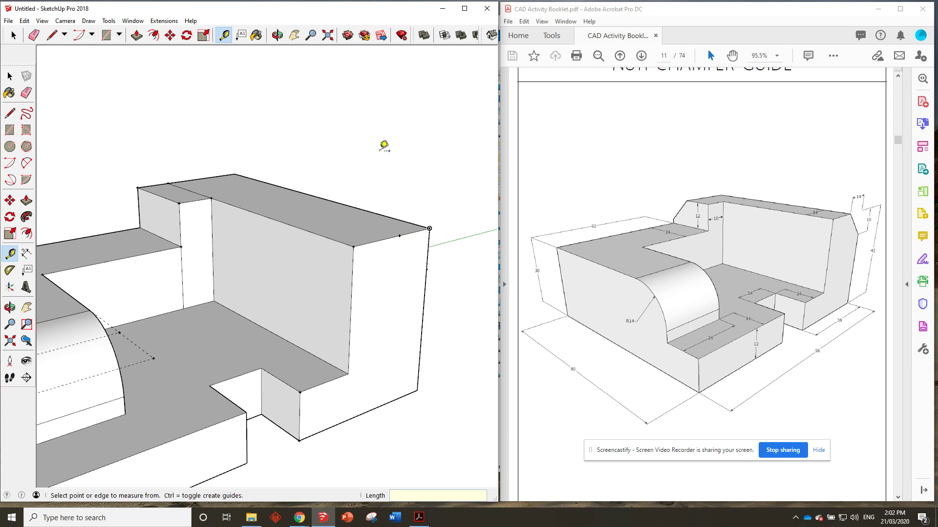
pyautogui.click(52, 36)
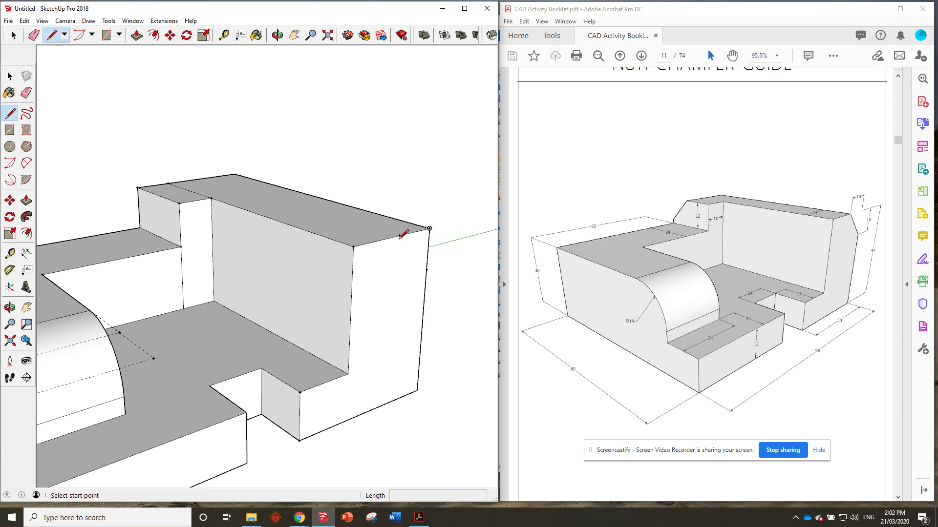
pyautogui.click(400, 235)
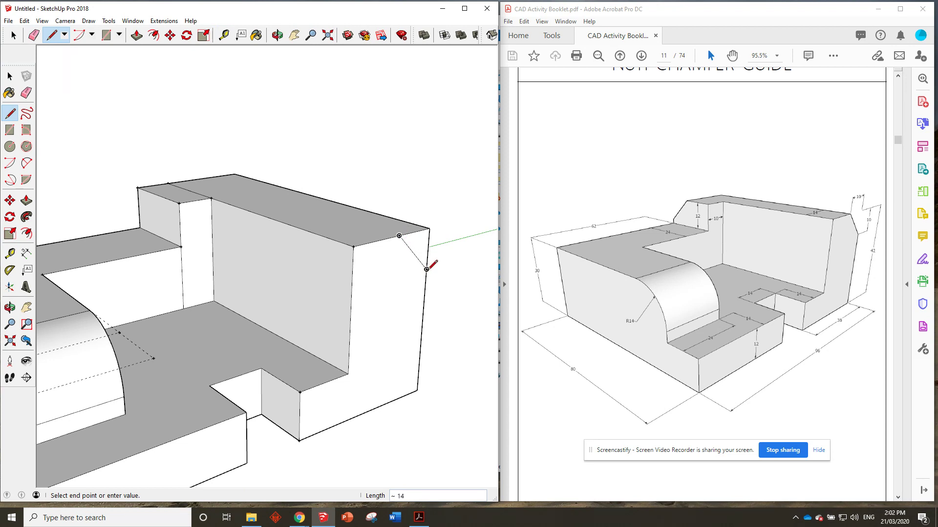
pyautogui.click(427, 269)
# Mark guides at the back block's left top corner and draw the left chamfer line
pyautogui.moveTo(246, 143); pyautogui.dragTo(293, 198, button='middle')
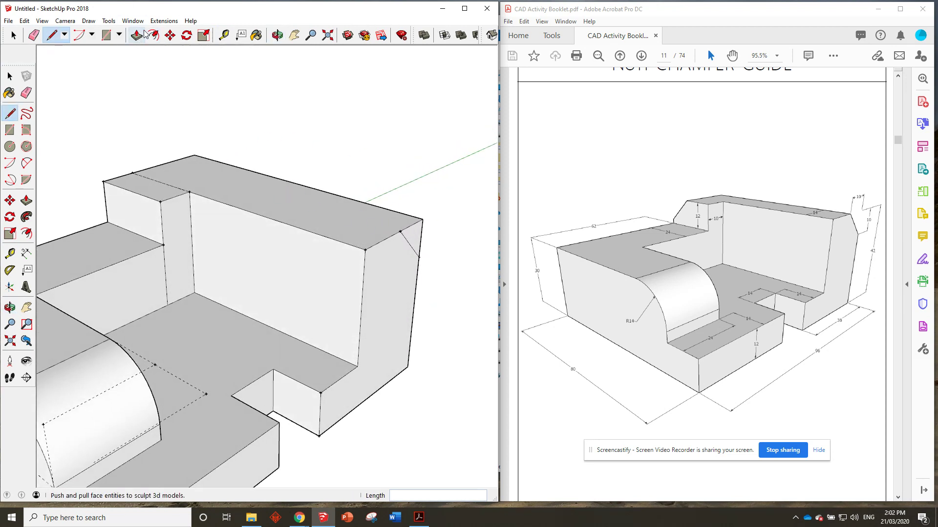
pyautogui.click(222, 36)
pyautogui.click(104, 180)
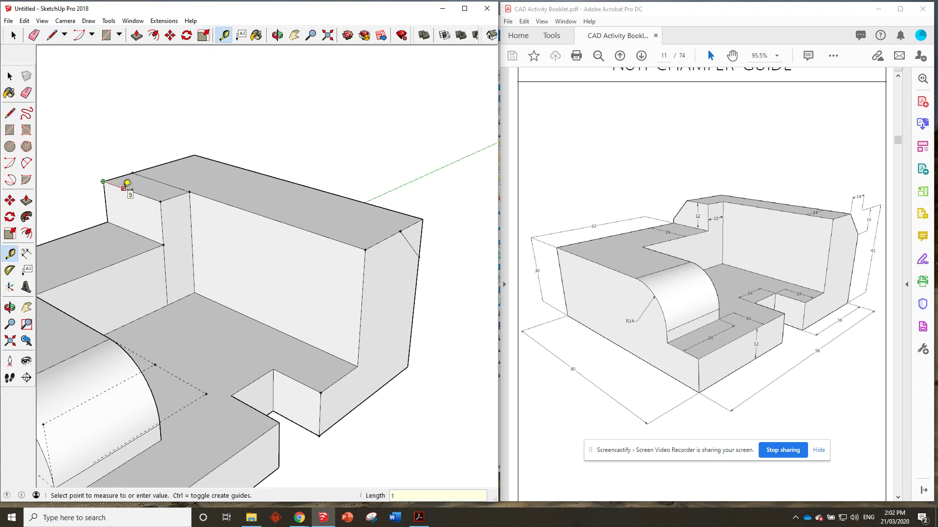
pyautogui.write('1')
pyautogui.press('Return')
pyautogui.click(104, 181)
pyautogui.press('Return')
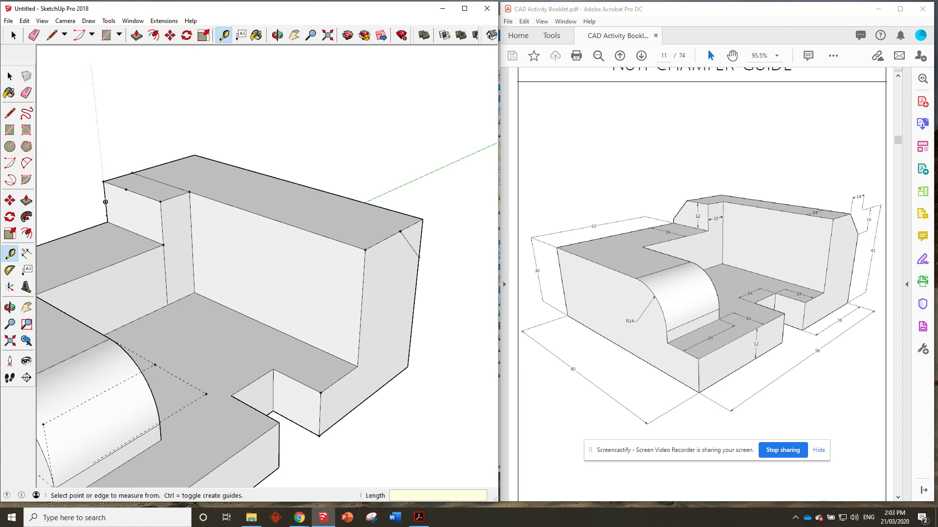
pyautogui.click(51, 35)
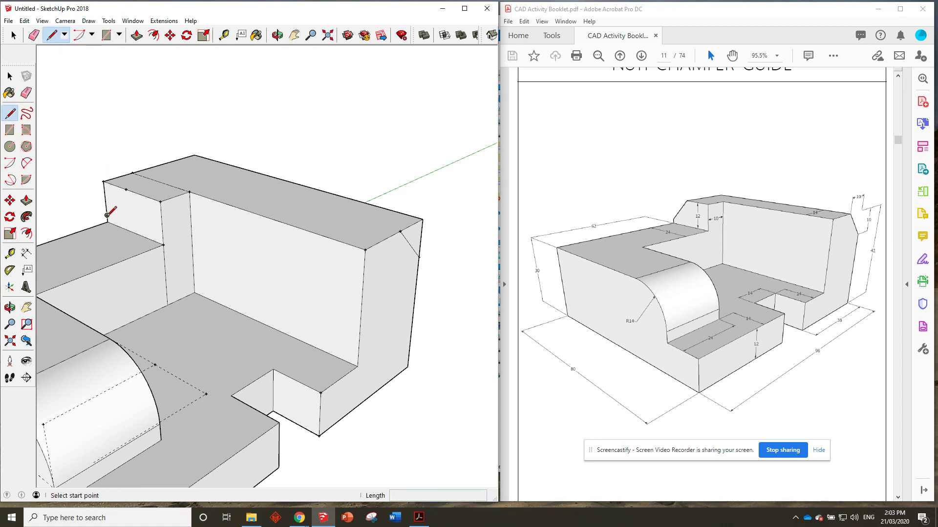
pyautogui.click(107, 215)
pyautogui.click(126, 189)
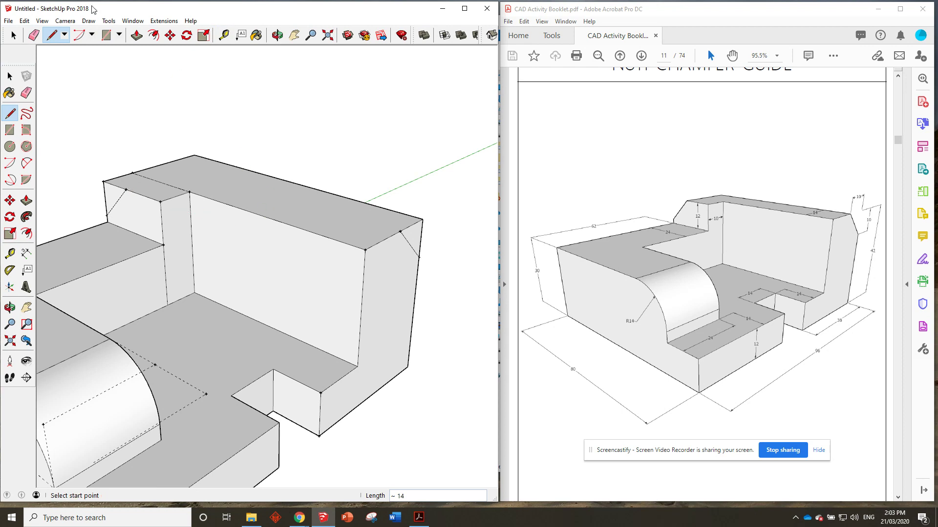
# Push the right and left 10 × 10 corner triangles through the back wall, then check from behind
pyautogui.click(137, 35)
pyautogui.click(405, 227)
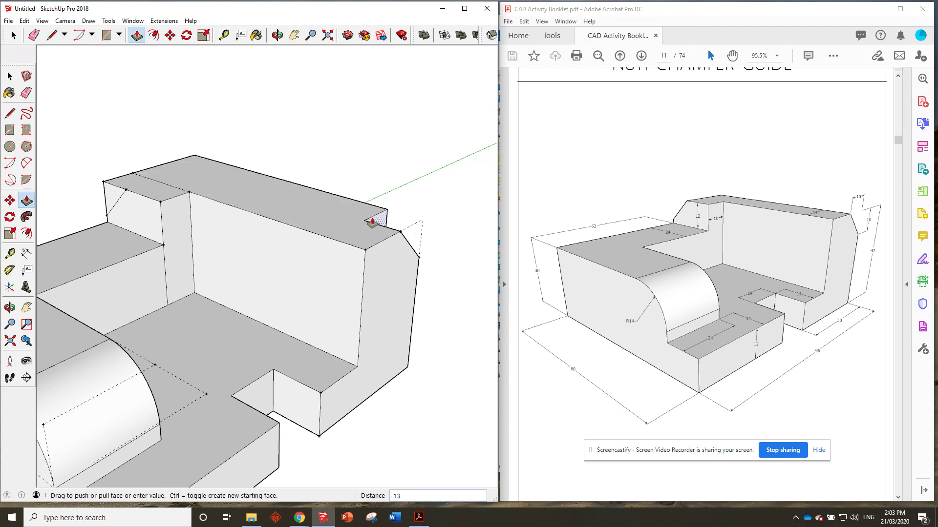
pyautogui.click(372, 222)
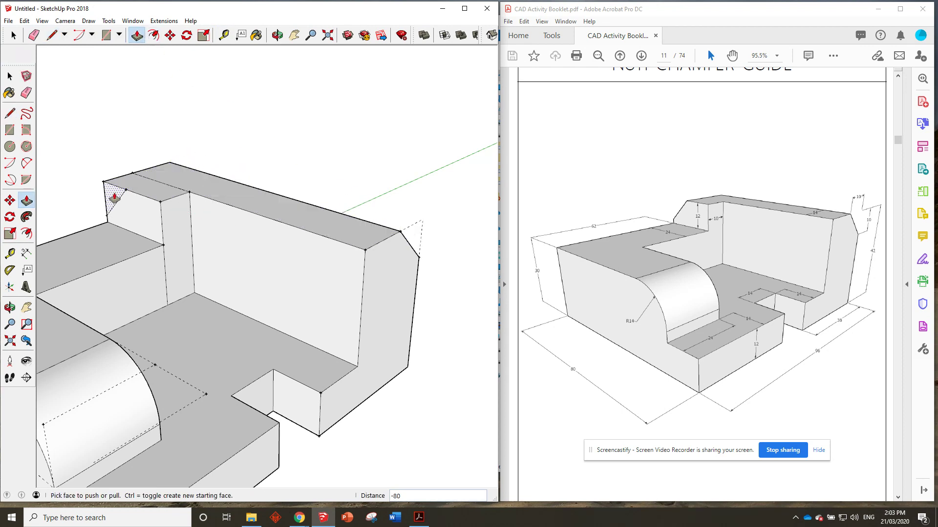
pyautogui.click(114, 197)
pyautogui.click(183, 164)
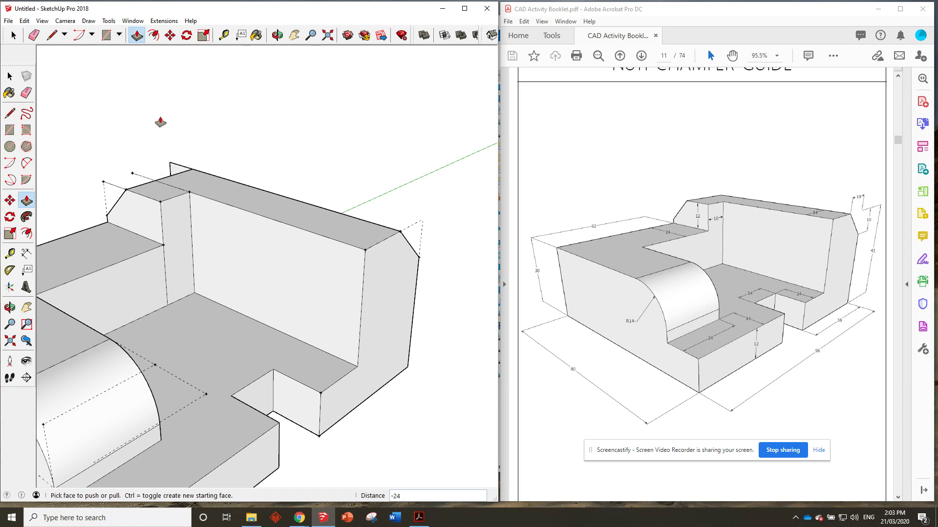
pyautogui.moveTo(160, 122)
pyautogui.mouseDown(button='middle')
pyautogui.moveTo(345, 174)
pyautogui.moveTo(169, 200)
pyautogui.moveTo(121, 194)
pyautogui.moveTo(178, 222)
pyautogui.moveTo(237, 329)
pyautogui.moveTo(104, 293)
pyautogui.moveTo(152, 306)
pyautogui.moveTo(188, 333)
pyautogui.moveTo(119, 318)
pyautogui.mouseUp(button='middle')
pyautogui.click(92, 322)
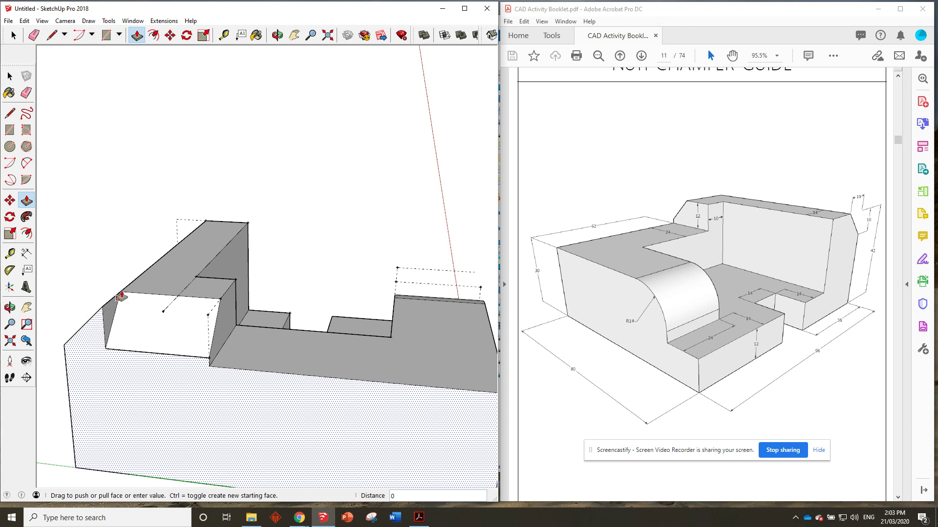
pyautogui.moveTo(108, 312)
pyautogui.mouseDown(button='middle')
pyautogui.moveTo(211, 364)
pyautogui.moveTo(132, 373)
pyautogui.moveTo(79, 328)
pyautogui.moveTo(97, 360)
pyautogui.moveTo(159, 362)
pyautogui.moveTo(163, 325)
pyautogui.moveTo(111, 298)
pyautogui.mouseUp(button='middle')
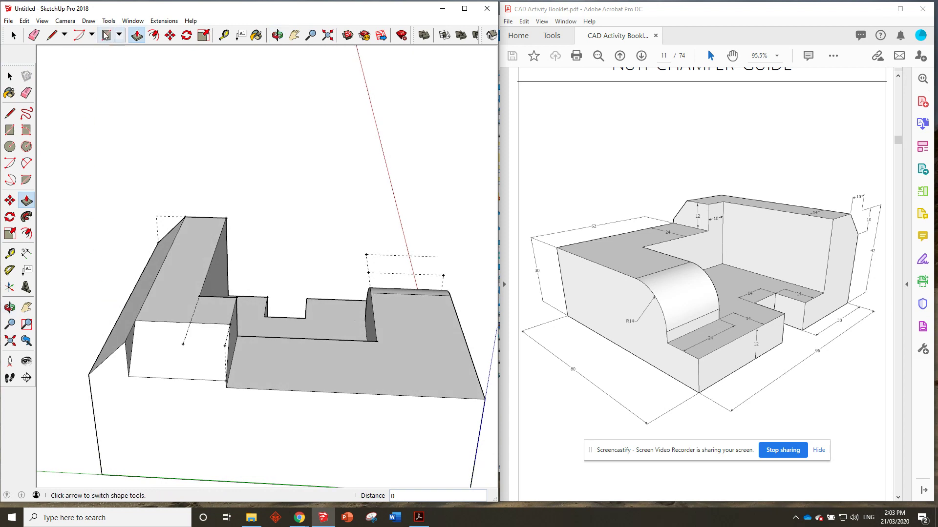
# Trial-move the back wall's corner endpoint to a new position
pyautogui.click(170, 36)
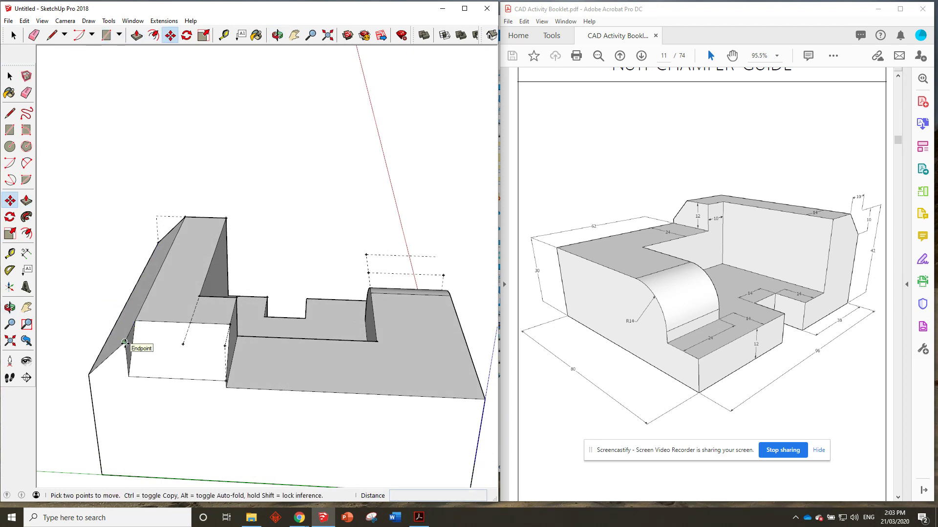
pyautogui.click(124, 343)
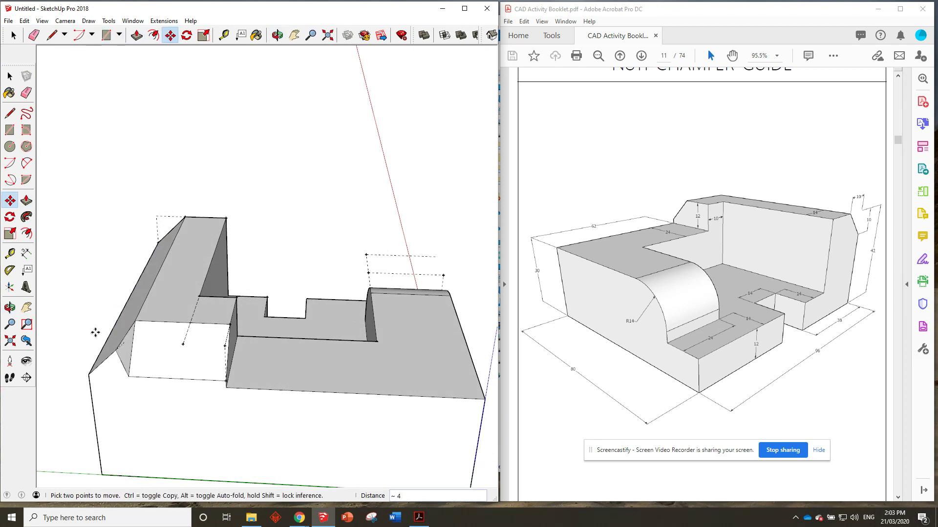
pyautogui.scroll(-2, 132, 301)
pyautogui.moveTo(132, 299)
pyautogui.mouseDown(button='middle')
pyautogui.moveTo(283, 335)
pyautogui.moveTo(235, 373)
pyautogui.mouseUp(button='middle')
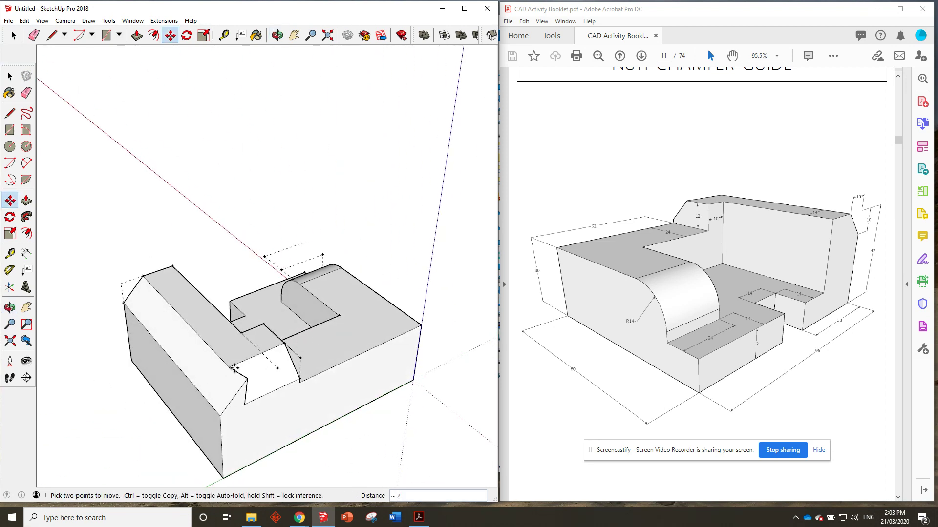
pyautogui.click(232, 367)
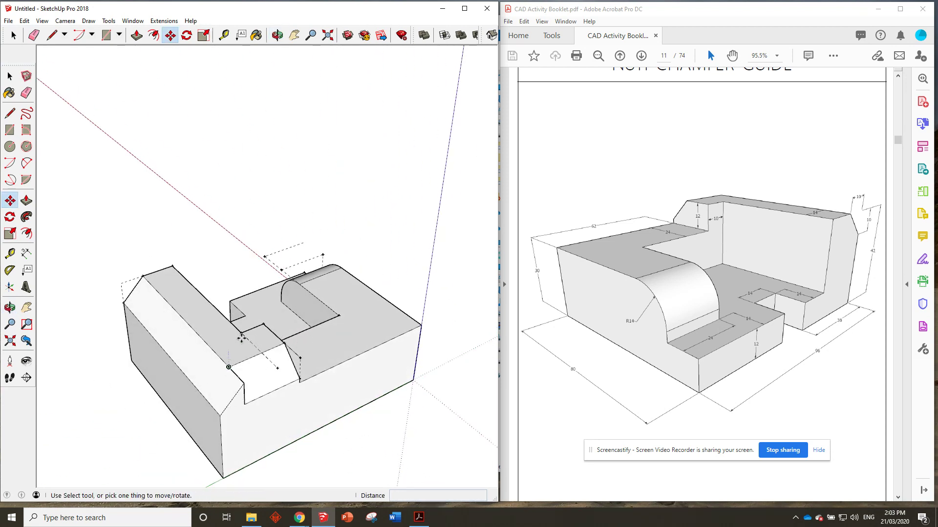
pyautogui.moveTo(237, 372)
pyautogui.mouseDown(button='middle')
pyautogui.moveTo(245, 282)
pyautogui.moveTo(157, 262)
pyautogui.moveTo(161, 293)
pyautogui.moveTo(314, 308)
pyautogui.moveTo(366, 251)
pyautogui.moveTo(280, 235)
pyautogui.moveTo(261, 244)
pyautogui.mouseUp(button='middle')
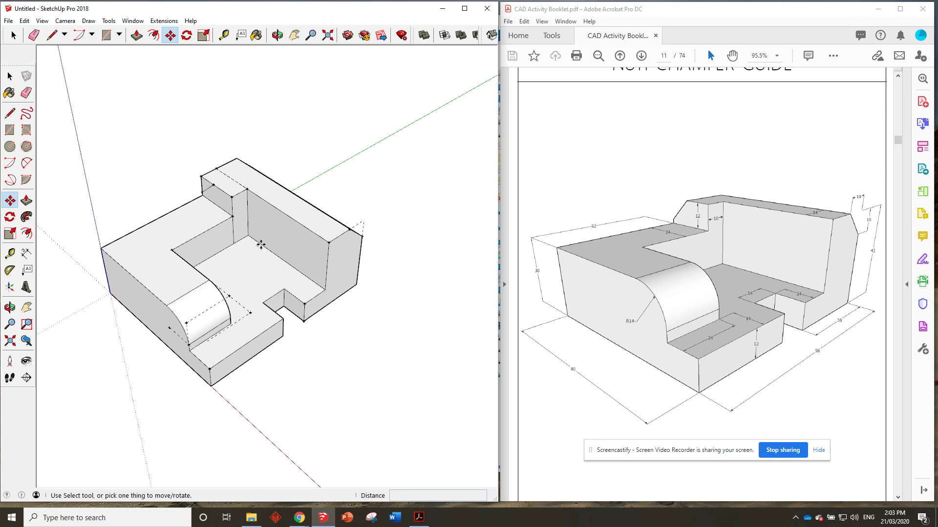
# Undo the corner move so the back wall is a plain solid block again
pyautogui.hotkey('ctrl', 'z')
pyautogui.hotkey('ctrl', 'z')
pyautogui.moveTo(350, 228)
pyautogui.mouseDown(button='middle')
pyautogui.moveTo(330, 171)
pyautogui.moveTo(339, 170)
pyautogui.mouseUp(button='middle')
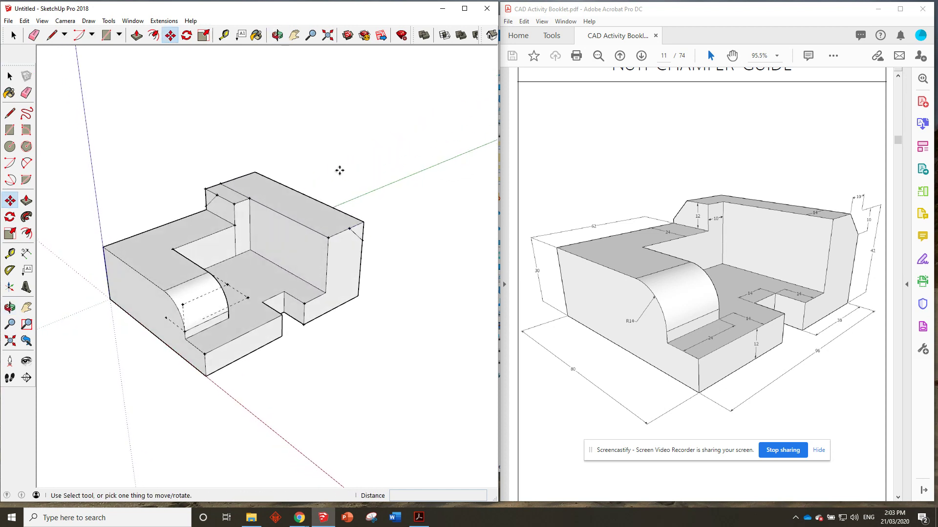
pyautogui.scroll(2, 349, 202)
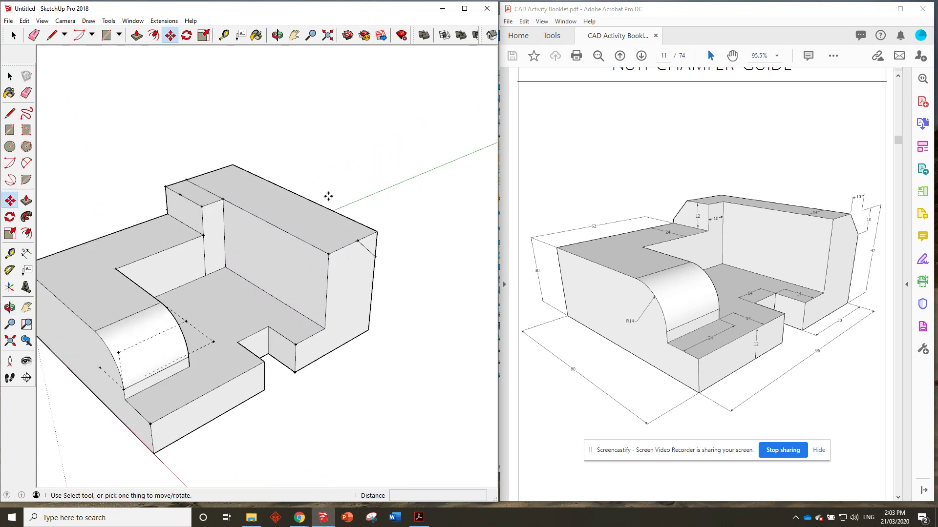
pyautogui.click(26, 218)
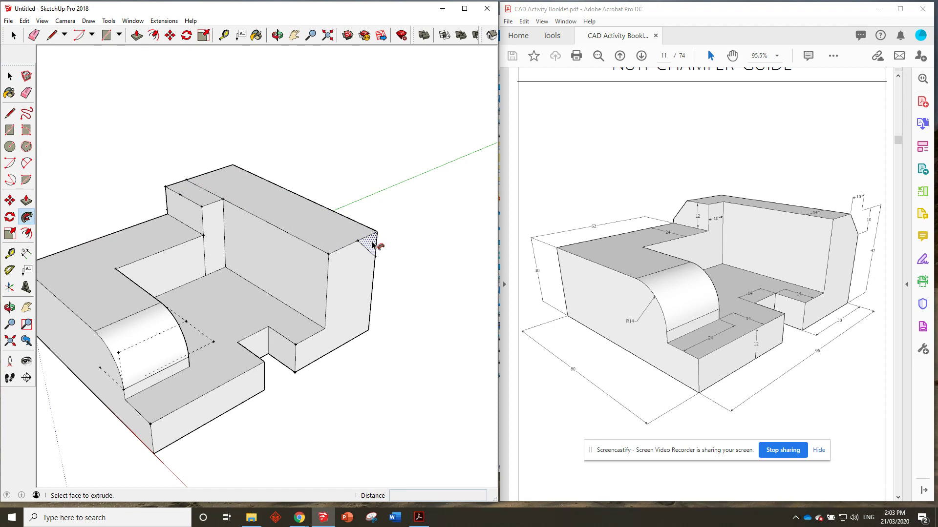
# Sweep the 10 × 10 chamfer triangle along the back wall's top back edge with Follow Me
pyautogui.moveTo(373, 245); pyautogui.dragTo(332, 214)
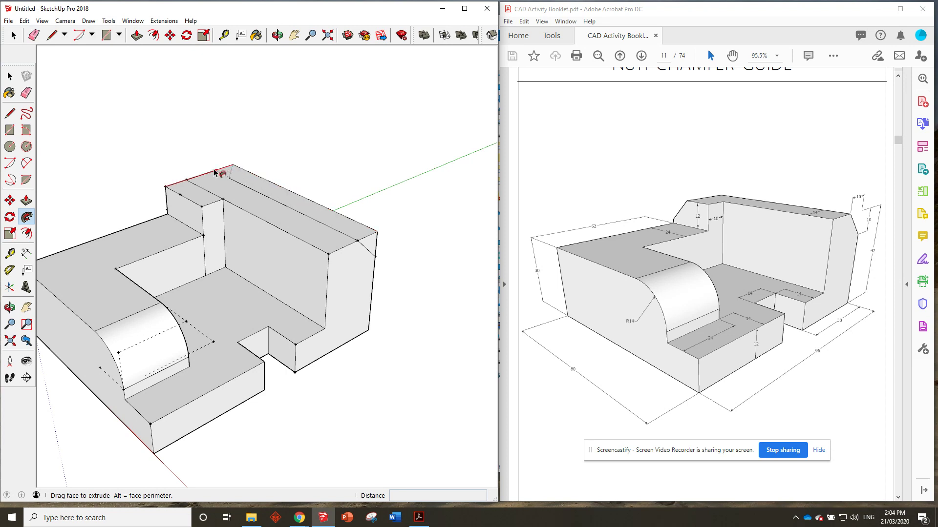
pyautogui.click(165, 189)
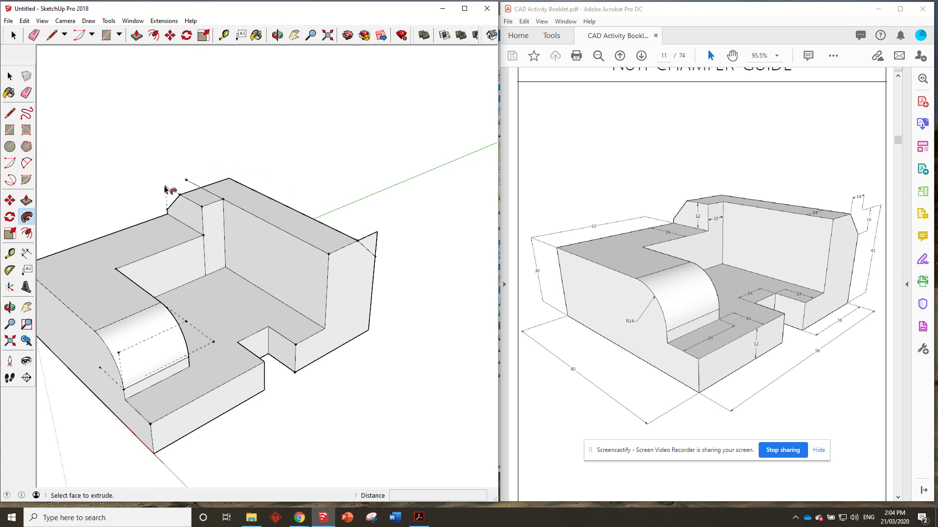
pyautogui.moveTo(224, 205)
pyautogui.mouseDown(button='middle')
pyautogui.moveTo(268, 256)
pyautogui.moveTo(405, 250)
pyautogui.moveTo(301, 309)
pyautogui.moveTo(192, 391)
pyautogui.moveTo(171, 314)
pyautogui.mouseUp(button='middle')
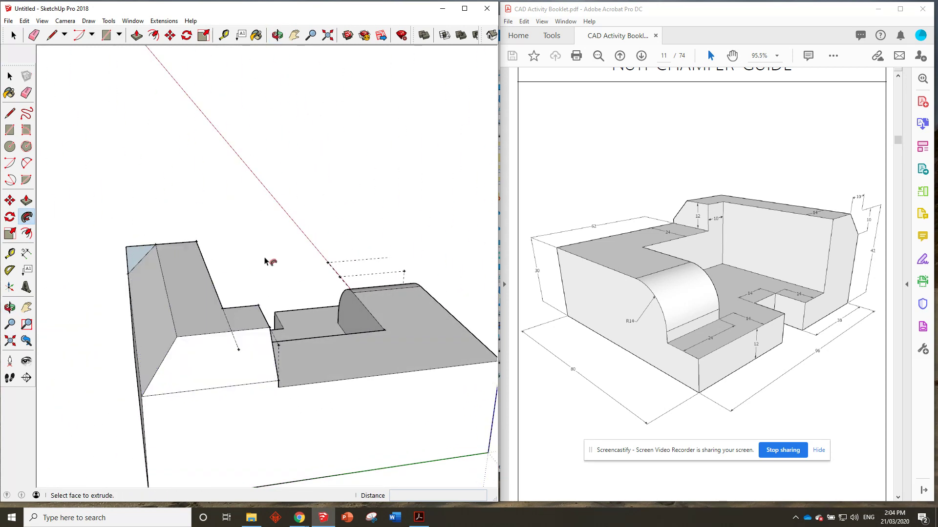
pyautogui.click(34, 35)
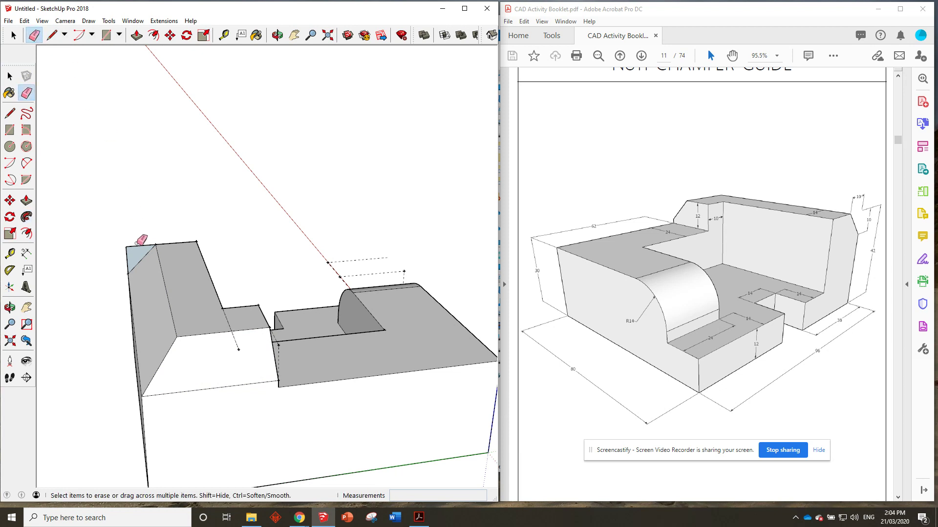
pyautogui.moveTo(136, 242)
pyautogui.mouseDown(button='middle')
pyautogui.moveTo(145, 220)
pyautogui.moveTo(132, 253)
pyautogui.moveTo(316, 221)
pyautogui.moveTo(168, 218)
pyautogui.moveTo(255, 210)
pyautogui.moveTo(255, 183)
pyautogui.moveTo(209, 221)
pyautogui.mouseUp(button='middle')
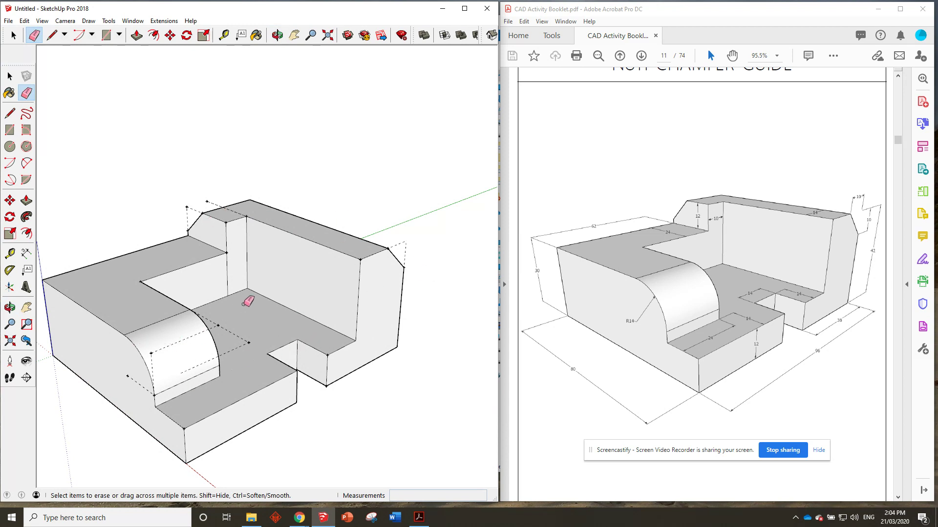
pyautogui.scroll(1, 652, 173)
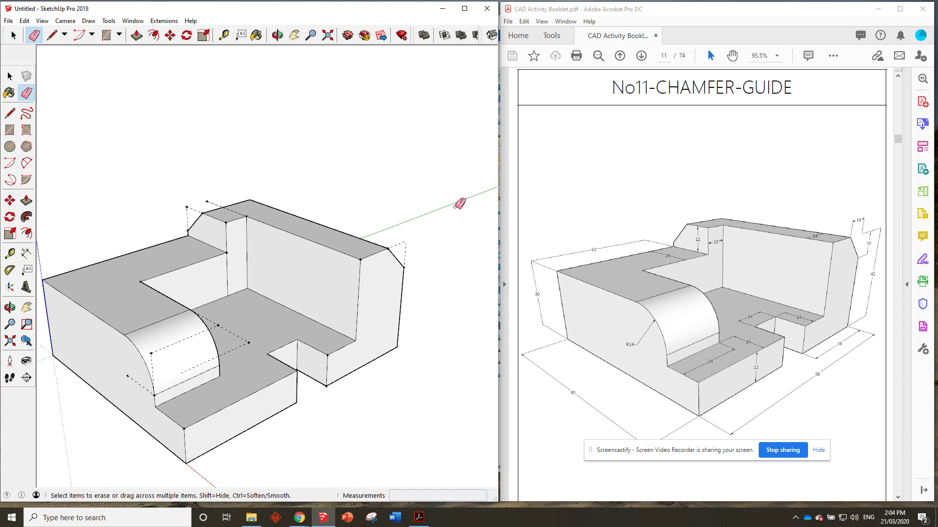
pyautogui.scroll(1, 387, 262)
pyautogui.scroll(1, 174, 295)
pyautogui.scroll(1, 337, 257)
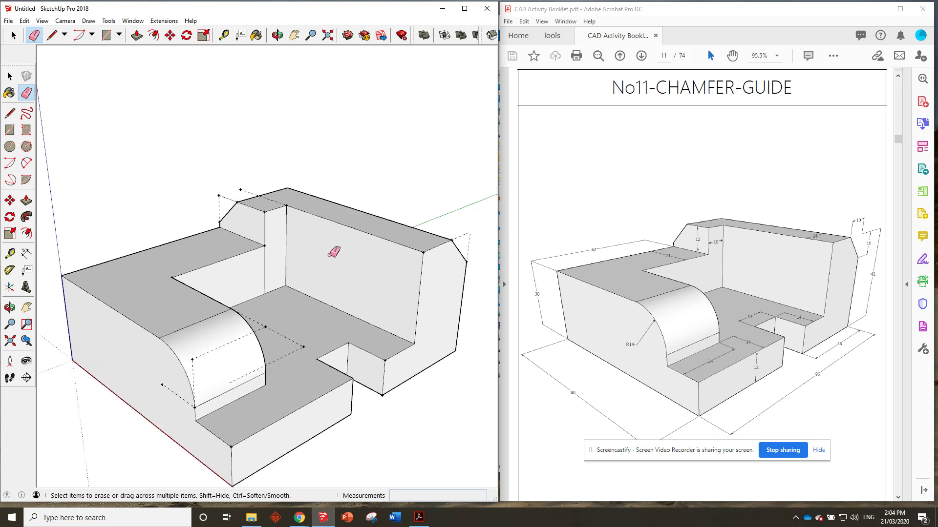
# Delete all construction guides and save the model as No11-CHAMFER-GUIDE
pyautogui.click(24, 20)
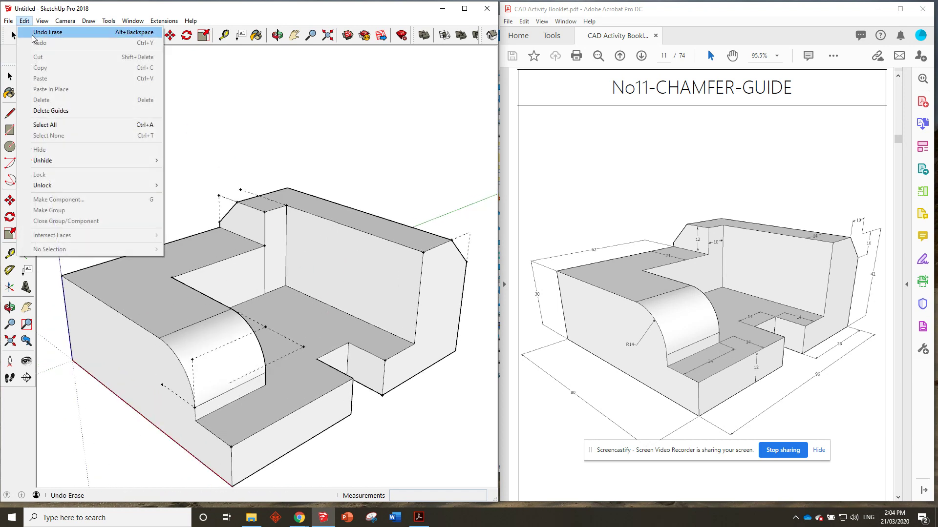
pyautogui.click(67, 108)
pyautogui.click(8, 21)
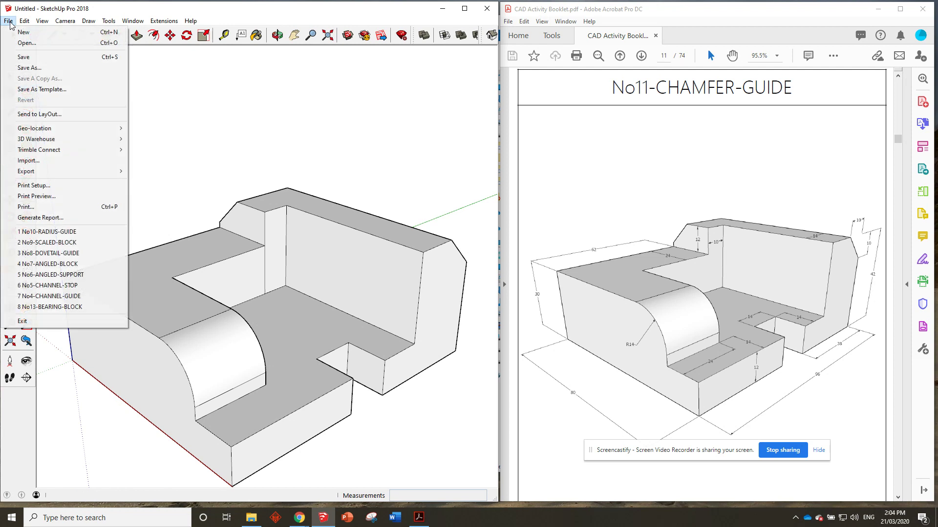
pyautogui.click(24, 57)
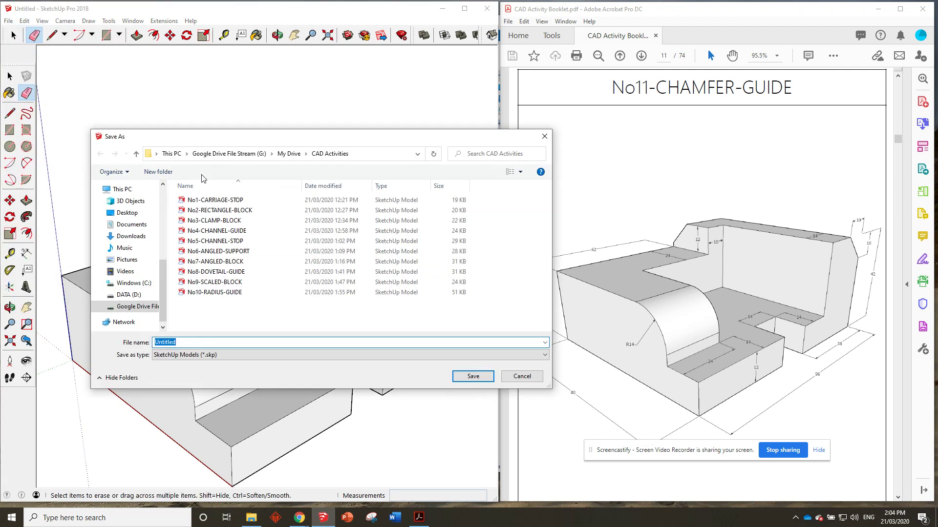
pyautogui.write('No11-CHAMFER-GUIDE')
pyautogui.click(473, 376)
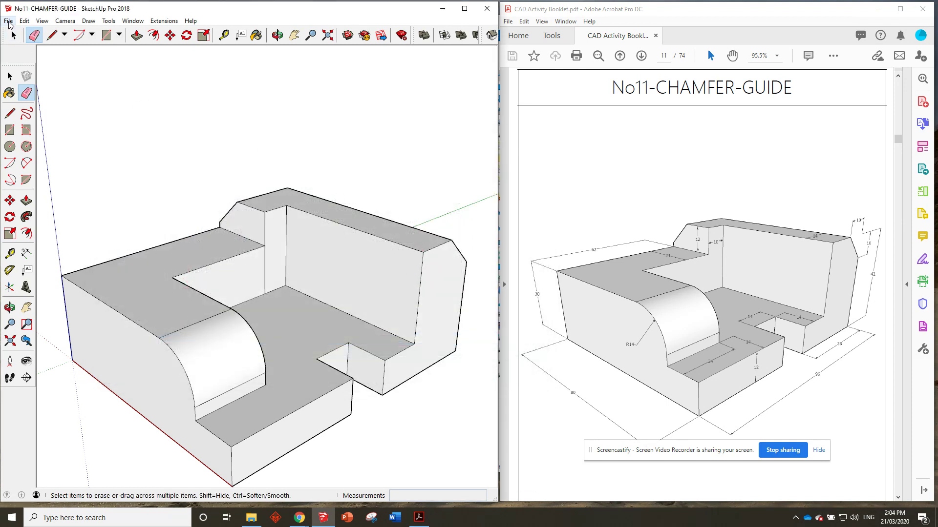
pyautogui.click(9, 20)
# Start a new SketchUp model and scroll the PDF to page 12, No12-CHAMFER-SUPPORT
pyautogui.click(12, 28)
pyautogui.scroll(-1, 705, 172)
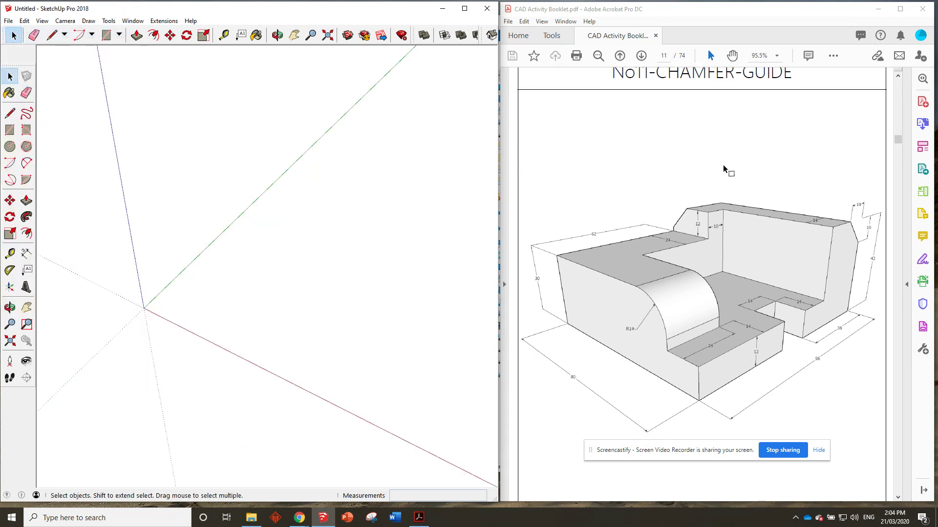
pyautogui.scroll(-2, 718, 195)
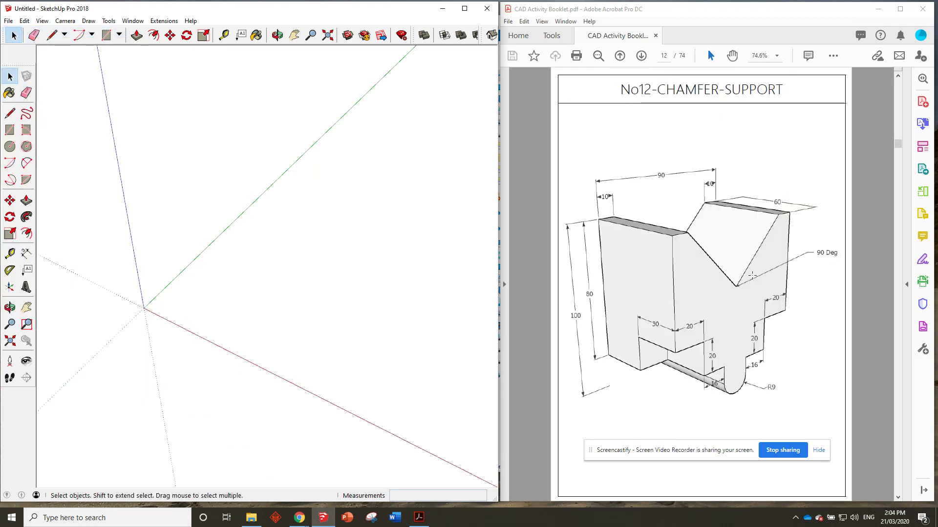